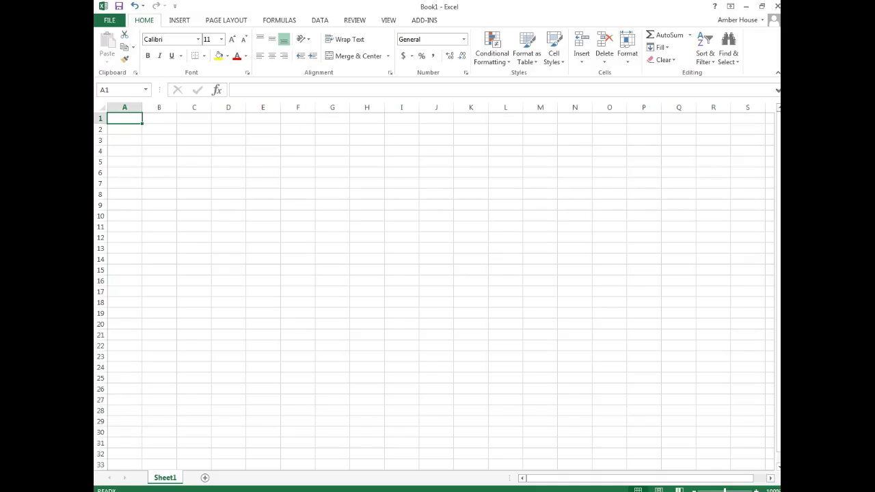
# - Enter the title MOST POPULAR GAME ATTENDANCE in cell A1
pyautogui.write('Most')
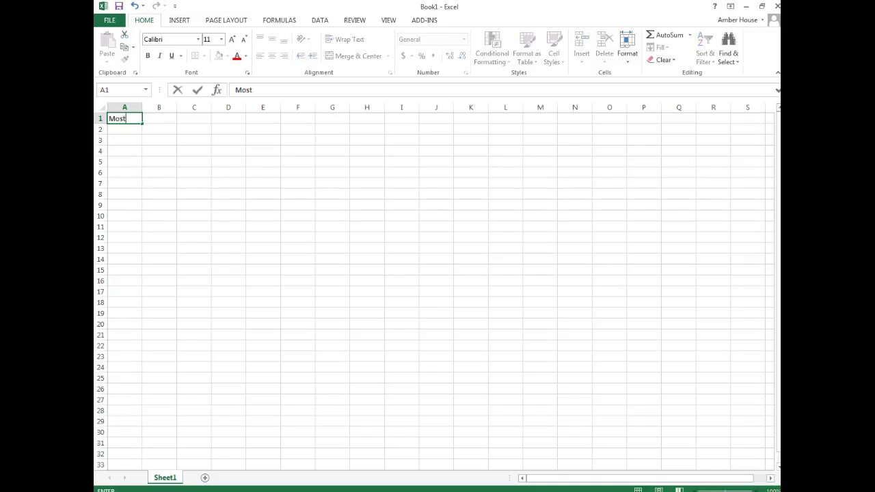
pyautogui.press('BackSpace')
pyautogui.press('BackSpace')
pyautogui.press('BackSpace')
pyautogui.press('BackSpace')
pyautogui.write('MOST POPULAR G')
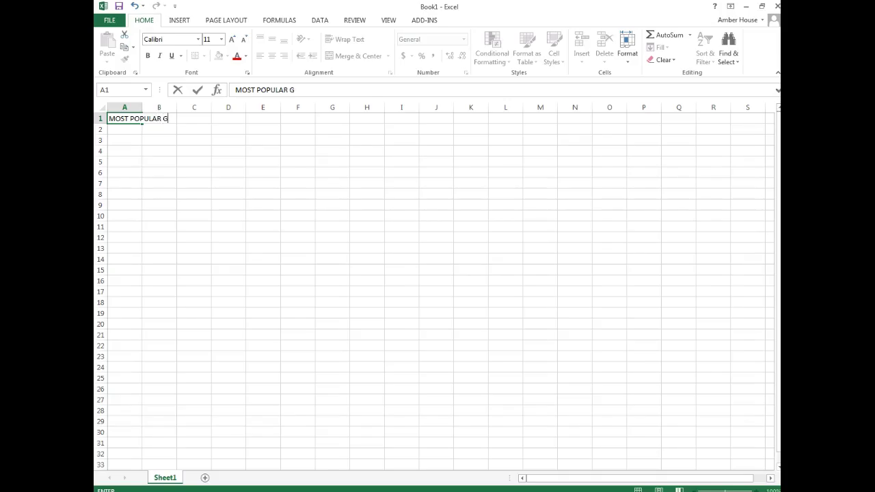
pyautogui.write('AME ATTENDANCE')
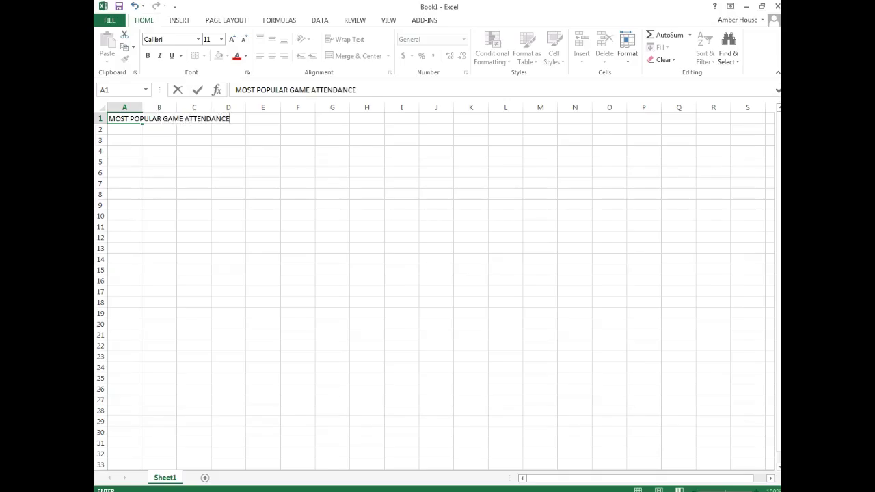
pyautogui.press('Return')
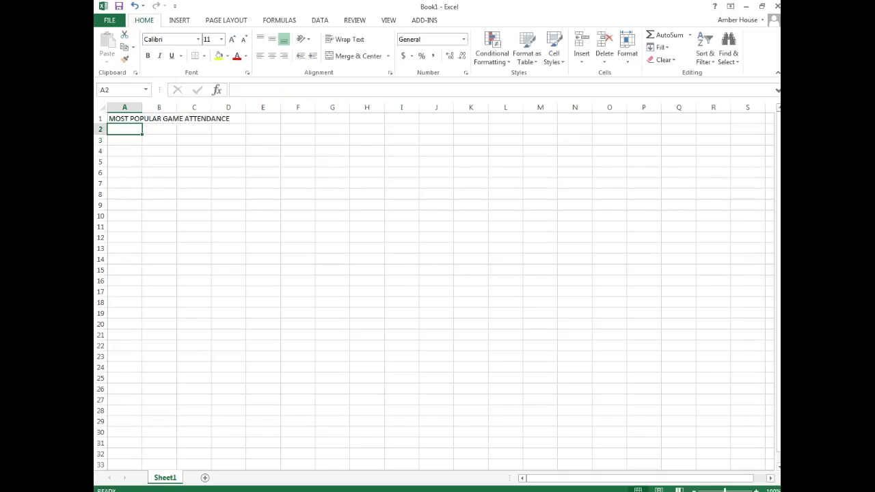
# - Add the column headers GAME in A3 and ATTENDANCE in B3
pyautogui.press('Return')
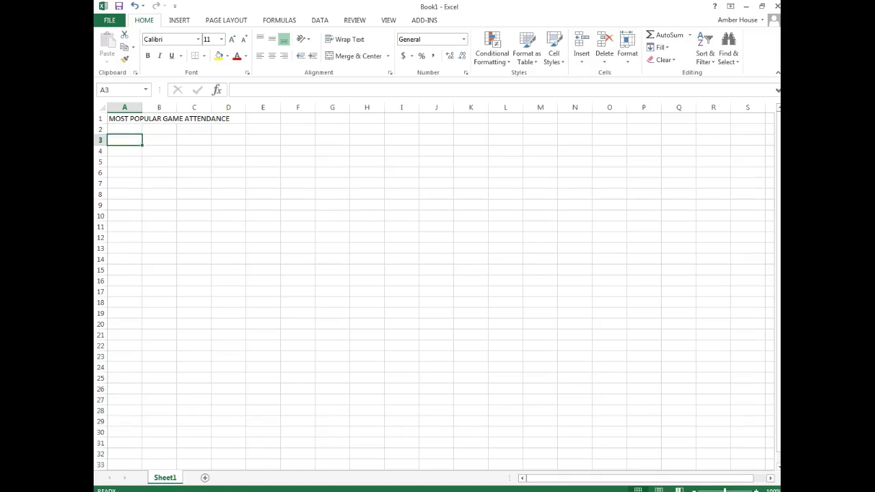
pyautogui.write('GAME')
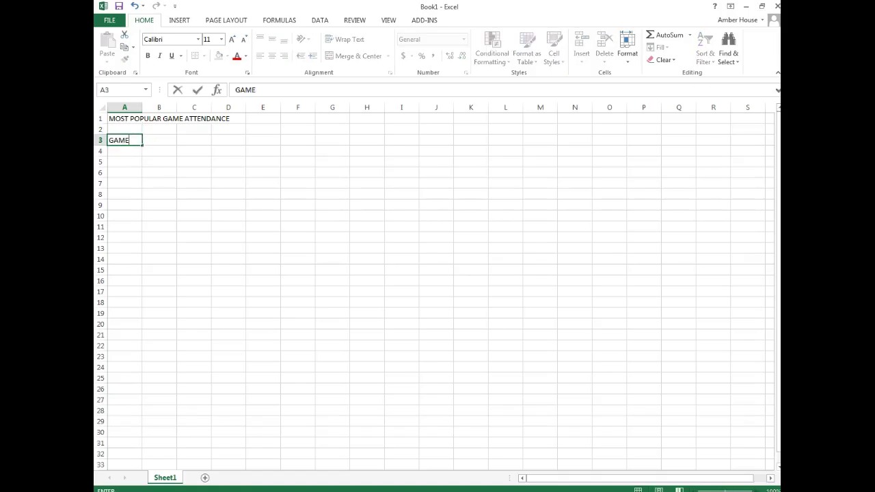
pyautogui.press('Tab')
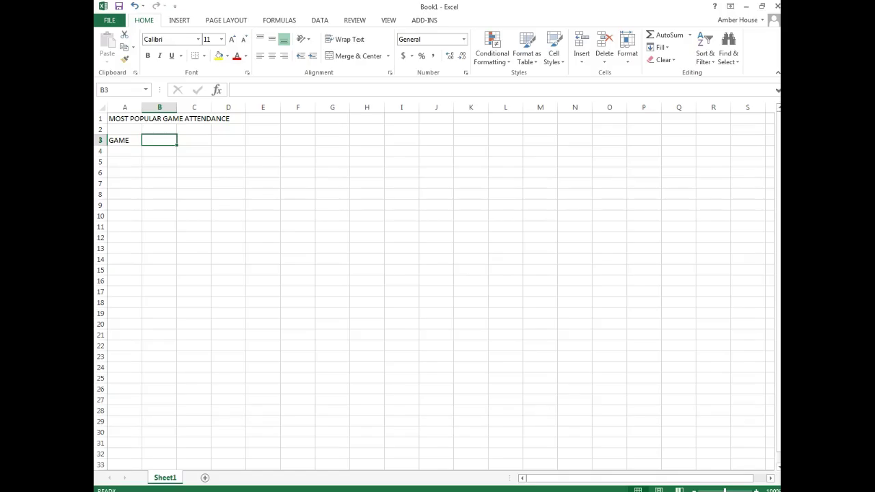
pyautogui.write('ATTENDANCE')
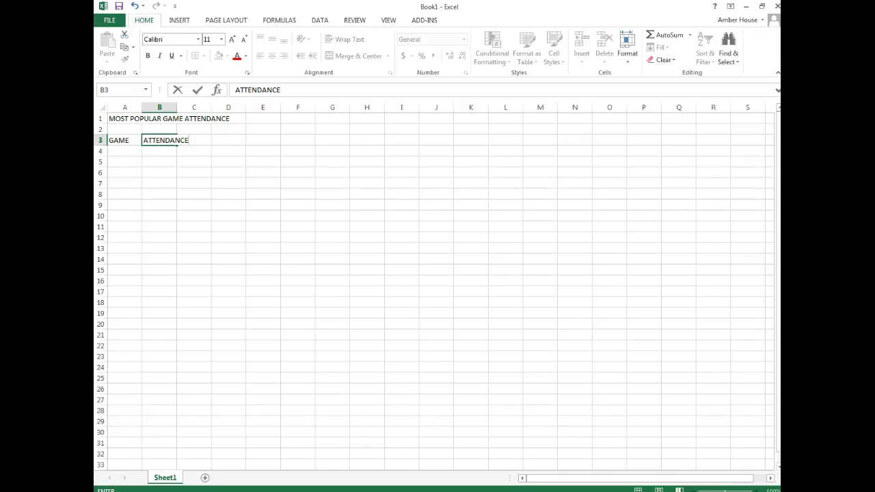
pyautogui.press('Return')
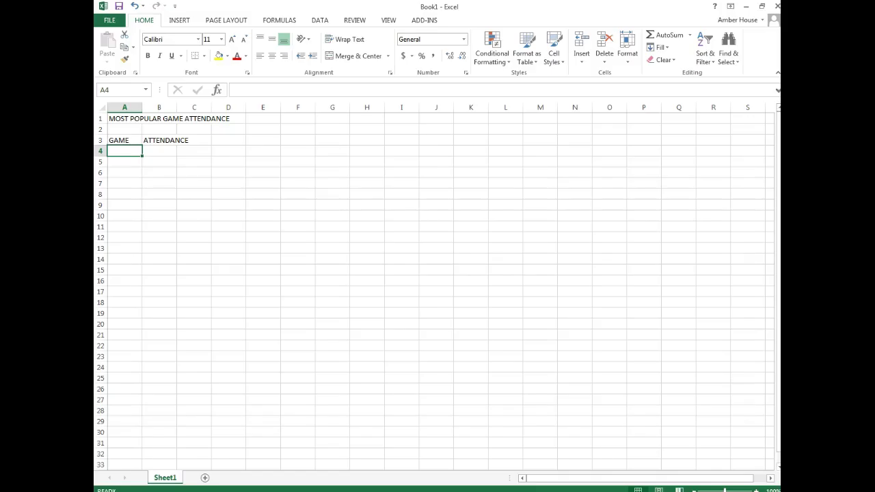
# - Enter 'vs. Team 1' in A4 and 'vs. Team2' in A5
pyautogui.write('Tea')
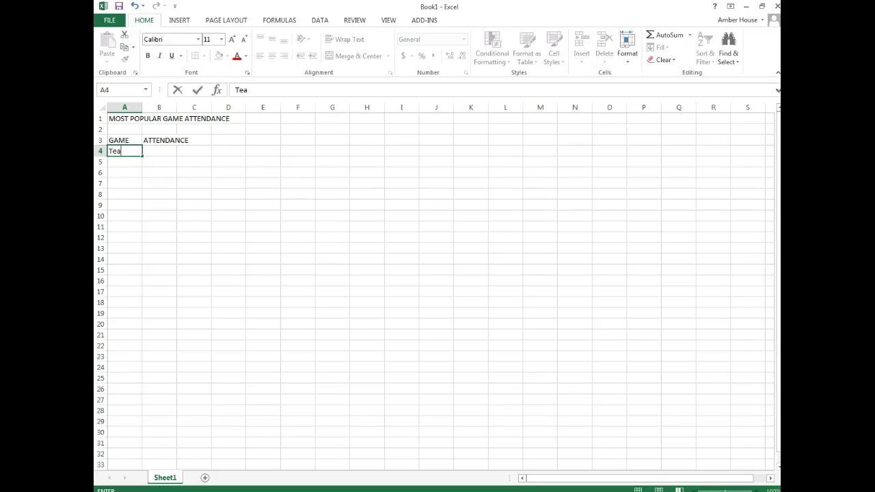
pyautogui.write('m')
pyautogui.press('BackSpace')
pyautogui.press('BackSpace')
pyautogui.press('BackSpace')
pyautogui.press('BackSpace')
pyautogui.write('vs. Team 1')
pyautogui.hotkey('ctrl', 'Return')
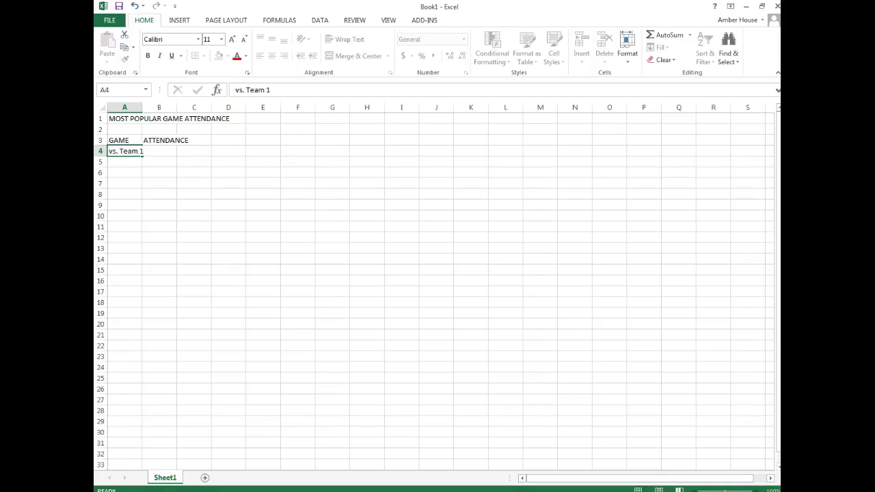
pyautogui.click(124, 161)
pyautogui.write('vs. Team 1')
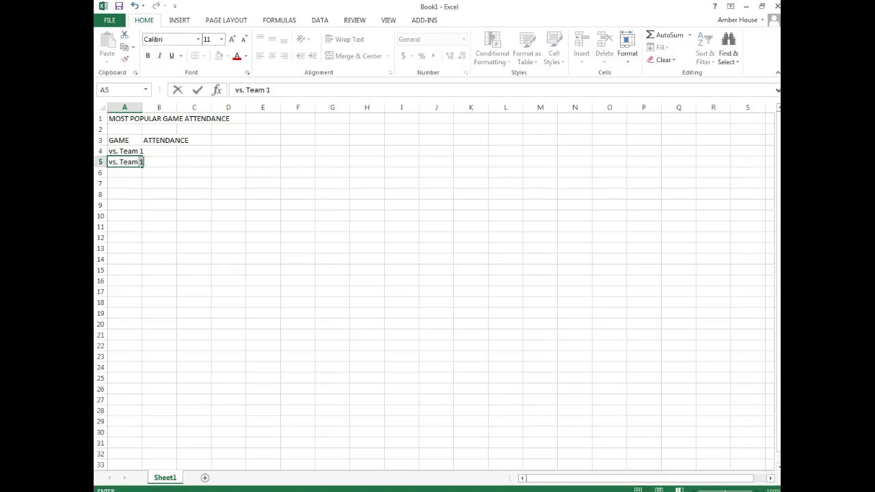
pyautogui.press('BackSpace')
pyautogui.press('BackSpace')
pyautogui.write('2')
pyautogui.press('Return')
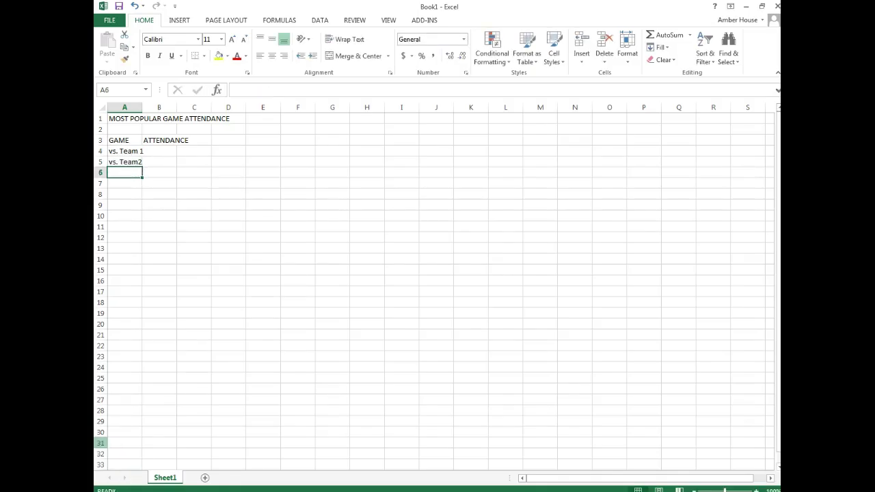
# - Fill the team series from A5 down to 'vs. Team10' in row 13
pyautogui.moveTo(123, 151); pyautogui.dragTo(126, 250)
pyautogui.hotkey('ctrl', 'c')
pyautogui.click(158, 223)
pyautogui.press('Escape')
pyautogui.click(133, 161)
pyautogui.click(157, 181)
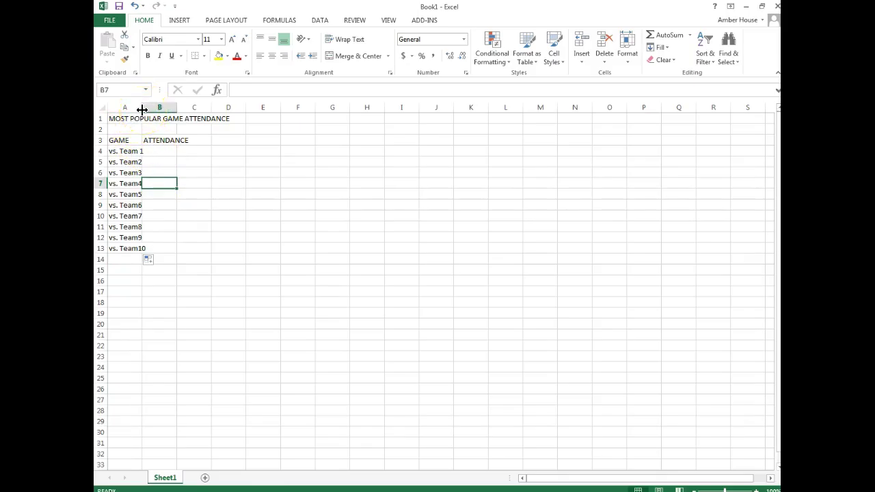
# - Enter attendance 1,000,000, 1,200,000, 1,500,000 and 2,000,000 in B4:B7
pyautogui.click(158, 152)
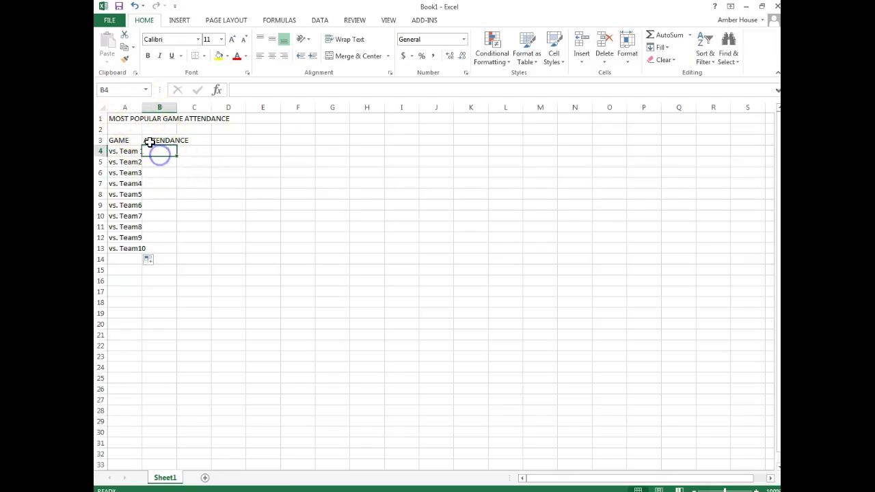
pyautogui.write('1')
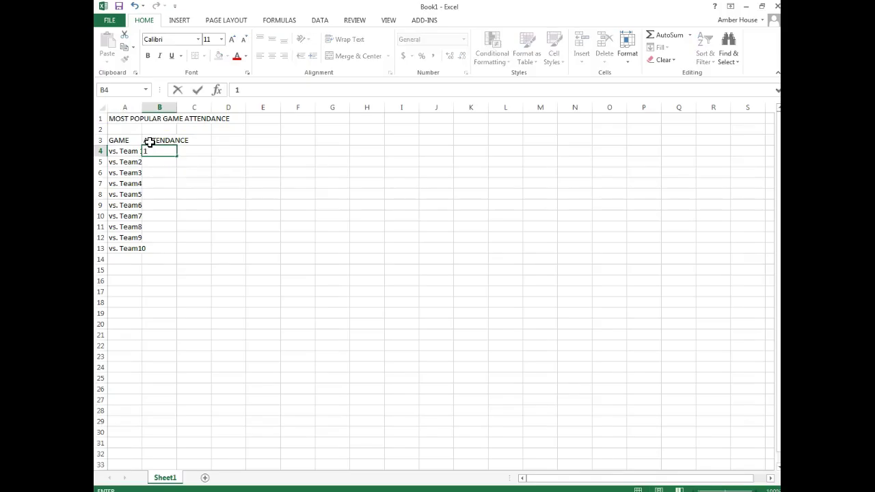
pyautogui.write(',000,000')
pyautogui.press('Return')
pyautogui.write('1,2')
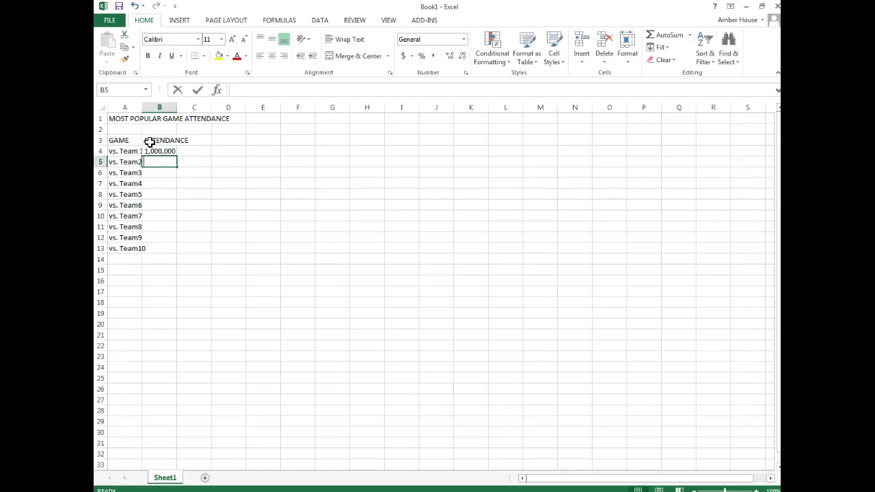
pyautogui.write('00,000')
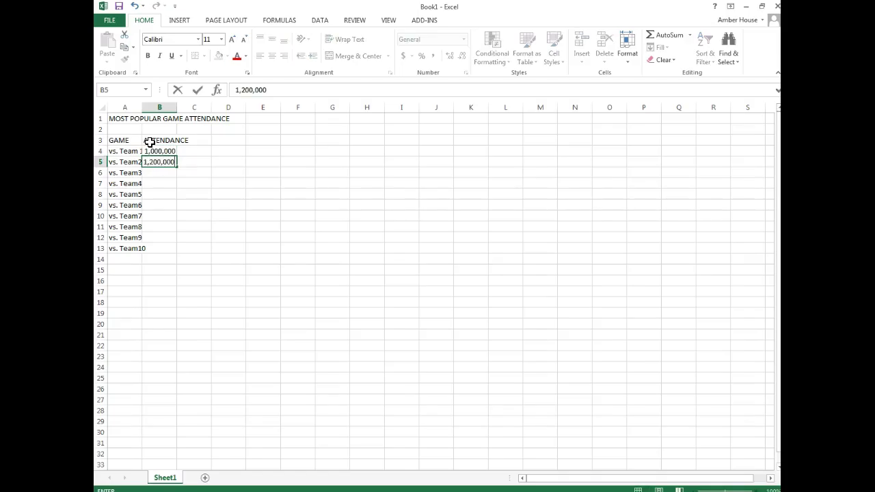
pyautogui.press('Return')
pyautogui.write(',')
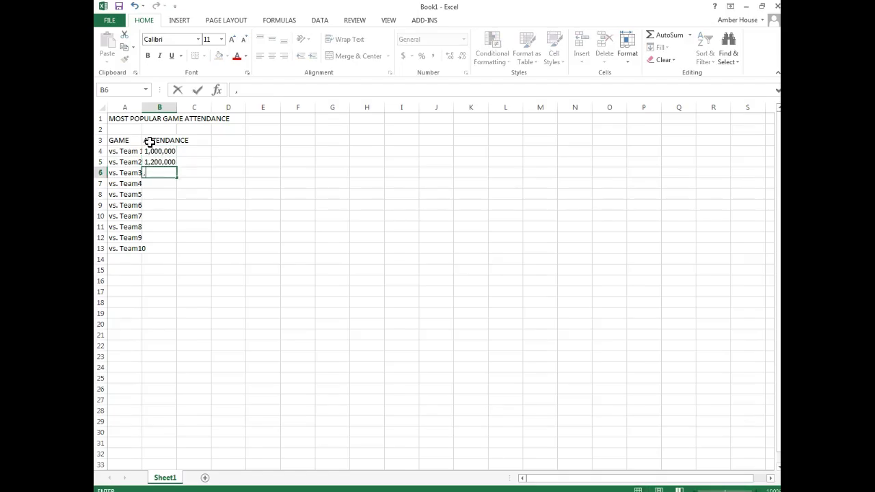
pyautogui.press('BackSpace')
pyautogui.write('1,500,000')
pyautogui.press('Return')
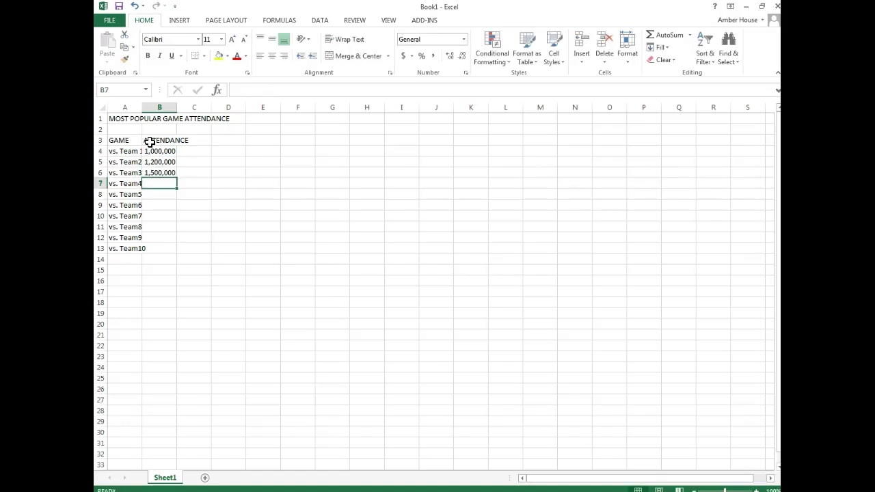
pyautogui.write('2,000,000')
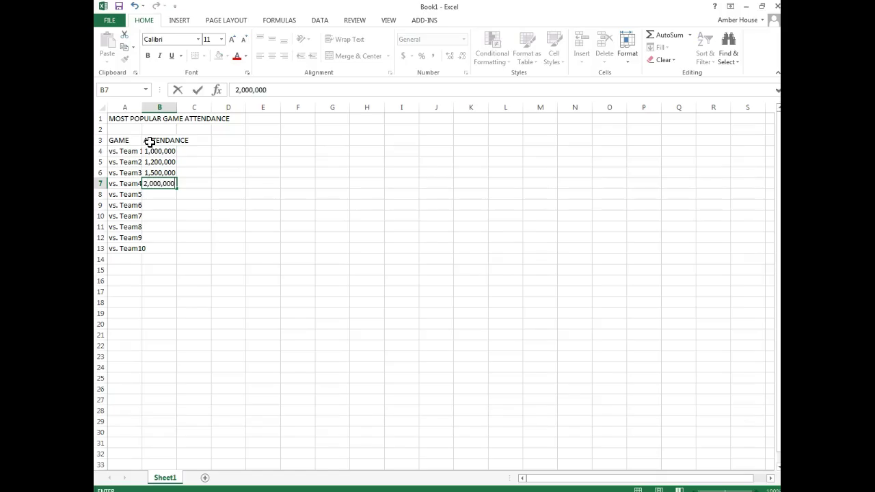
pyautogui.press('Return')
# - Enter attendance 2,500,000, 3,000,000 and 5,000,000 in B8:B10
pyautogui.write(',')
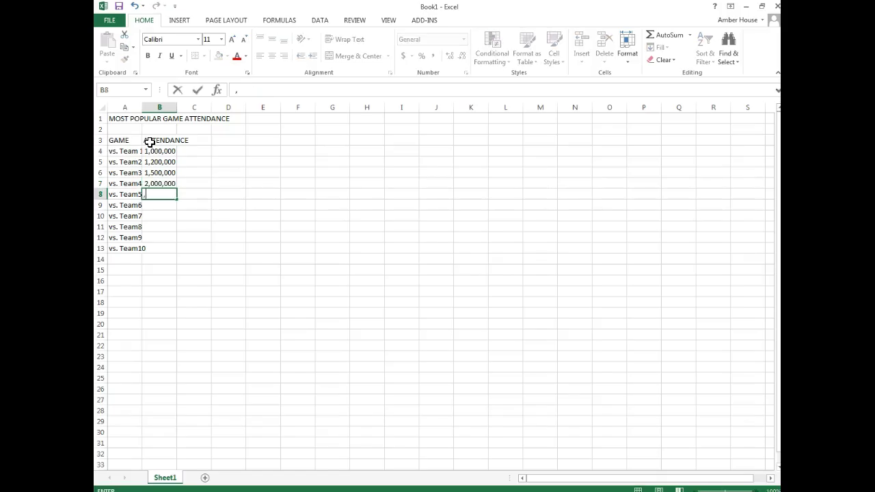
pyautogui.press('BackSpace')
pyautogui.write('2,500,000')
pyautogui.press('Return')
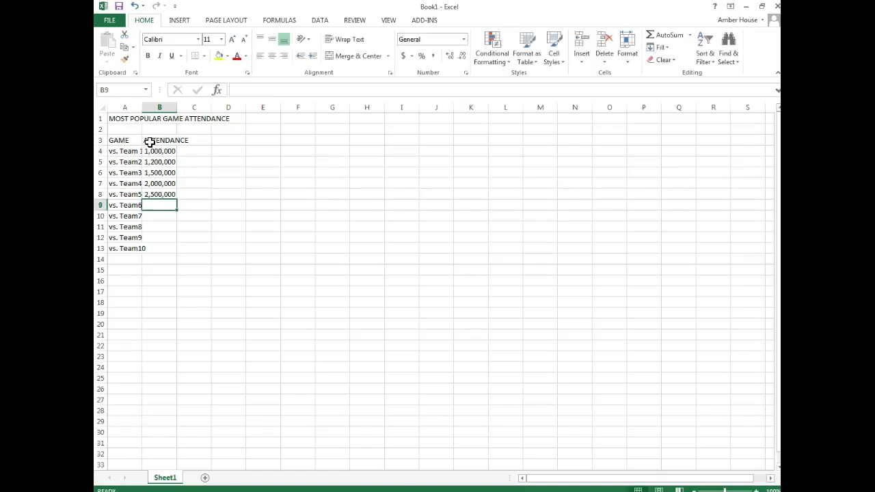
pyautogui.write('3,000,00')
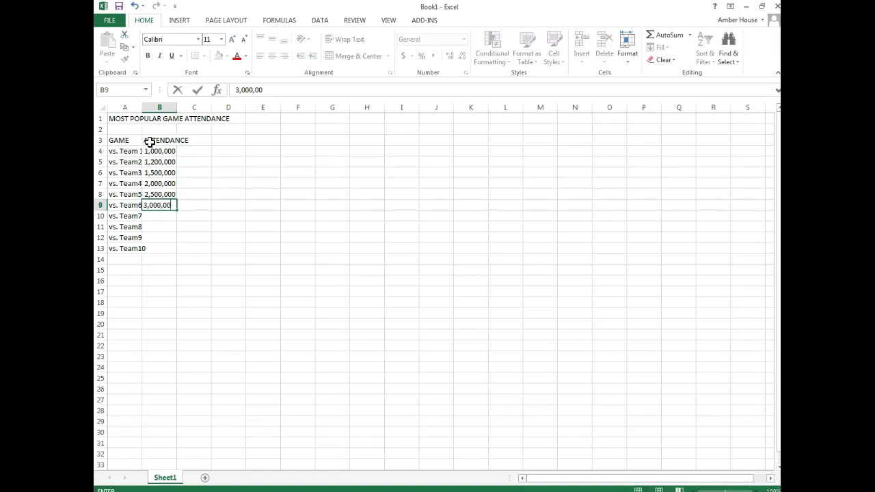
pyautogui.write('0')
pyautogui.press('Return')
pyautogui.write('5')
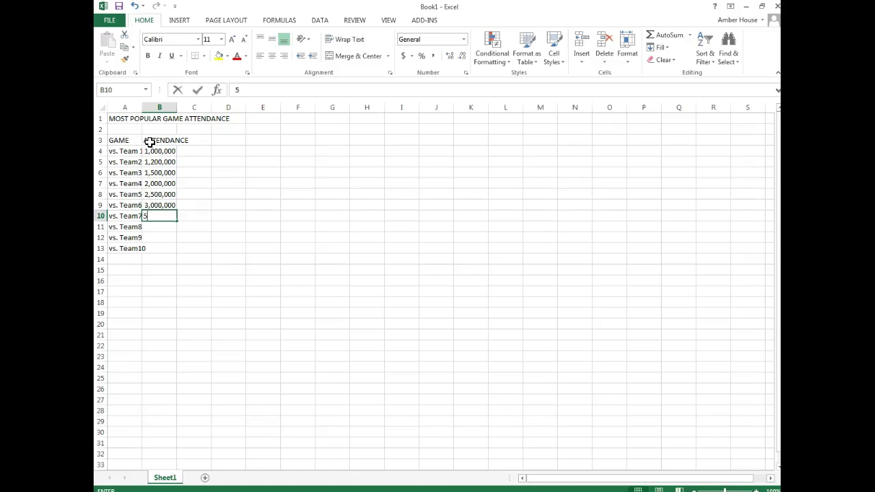
pyautogui.write(',000,000')
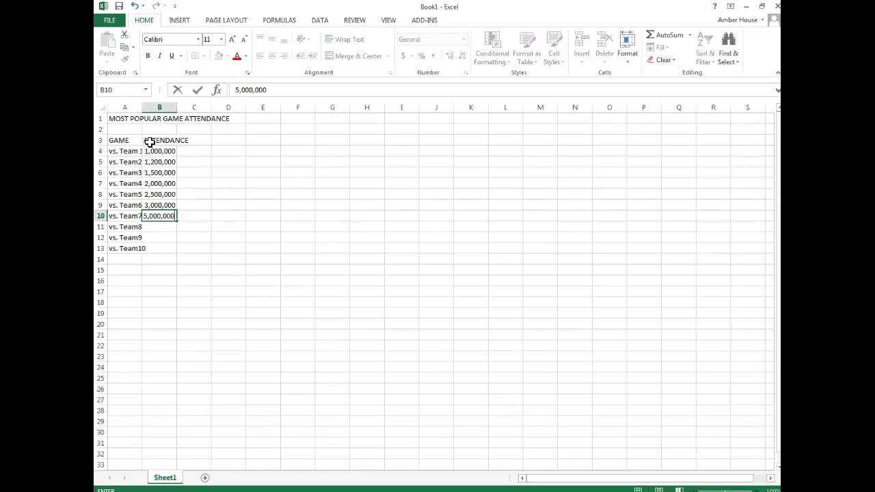
pyautogui.press('Return')
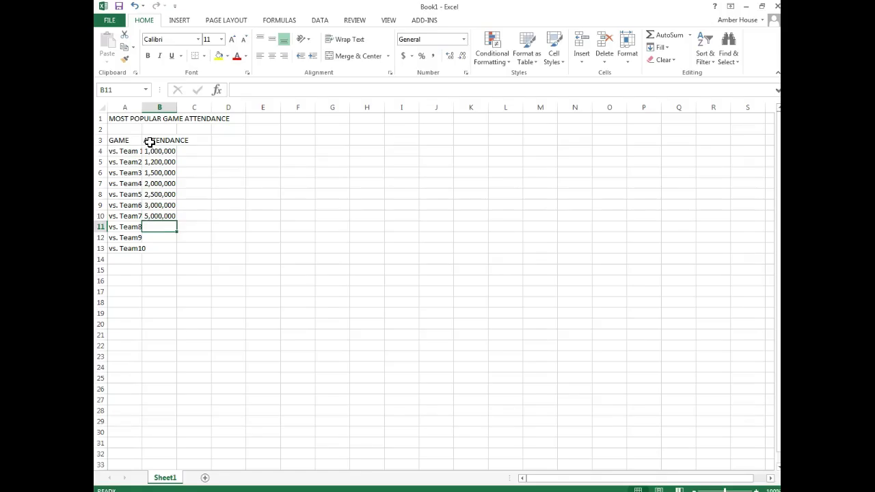
# - Enter 6,500,000, 10,000,000 and 15,000,000 in B11:B13 for Team8 to Team10
pyautogui.write('6,500,000')
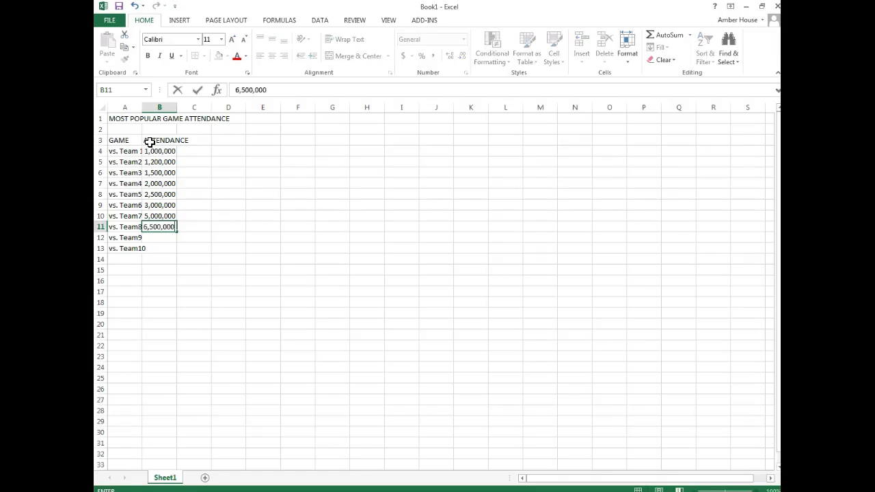
pyautogui.press('Return')
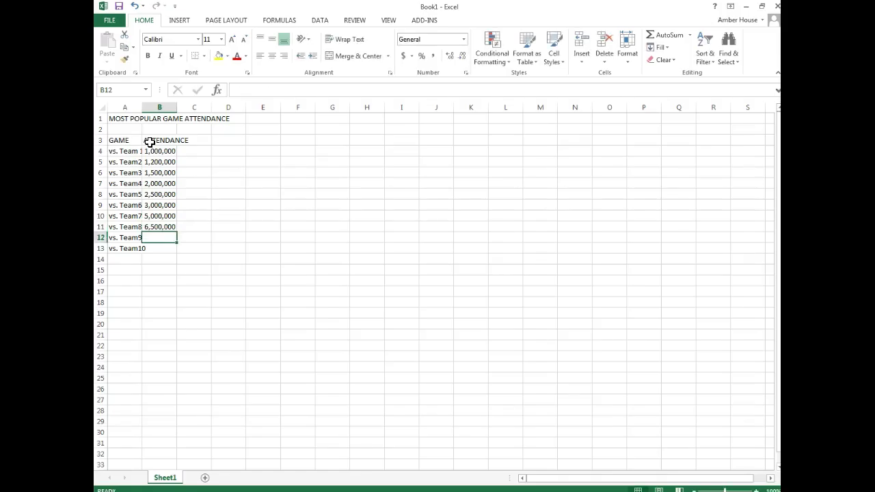
pyautogui.write('10,0')
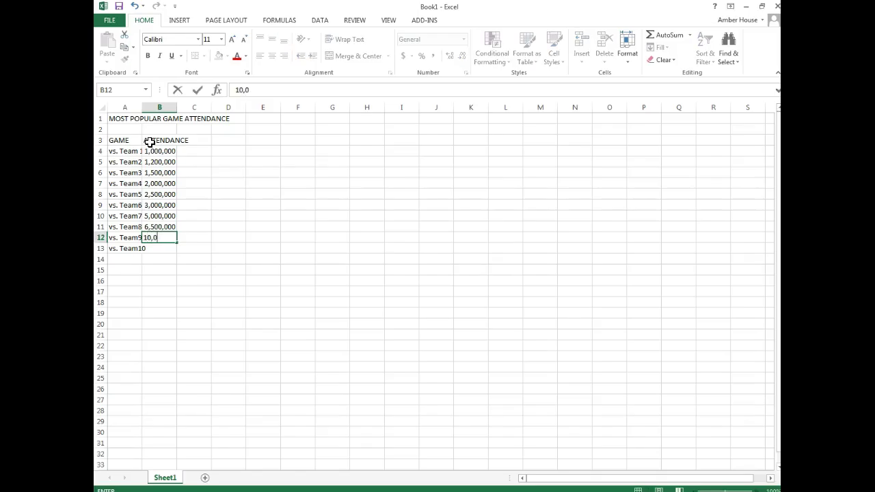
pyautogui.write('00,000')
pyautogui.press('Return')
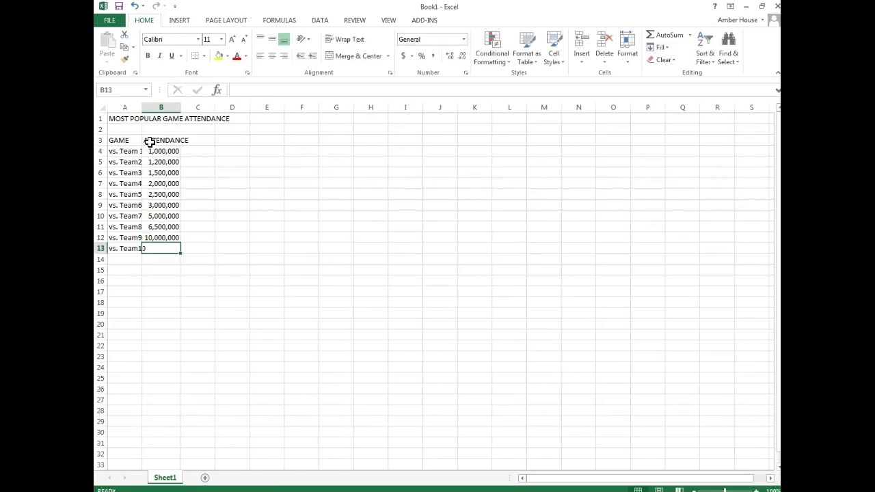
pyautogui.write('15,0')
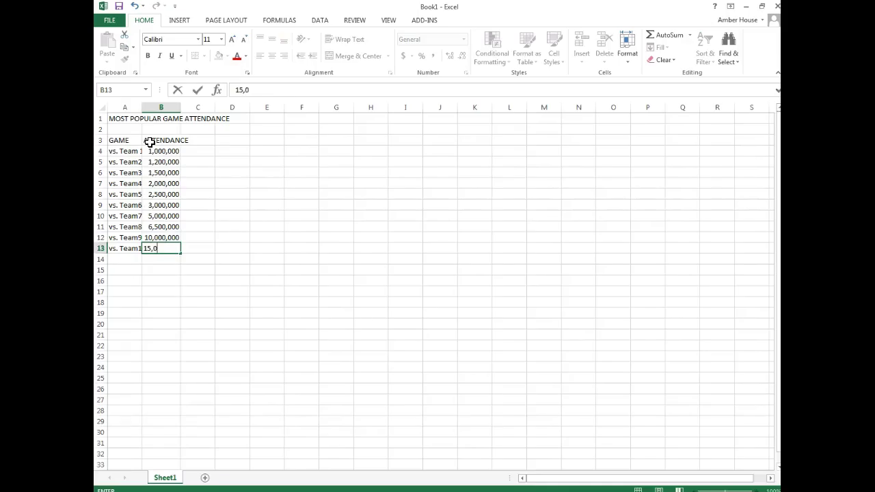
pyautogui.write('00,000')
pyautogui.press('Return')
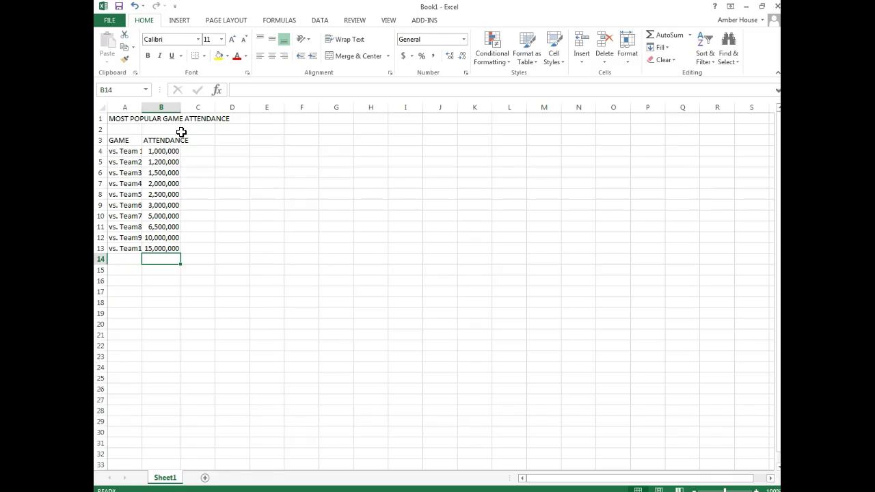
# - Format the A1 title as bold, 16-point text
pyautogui.click(123, 119)
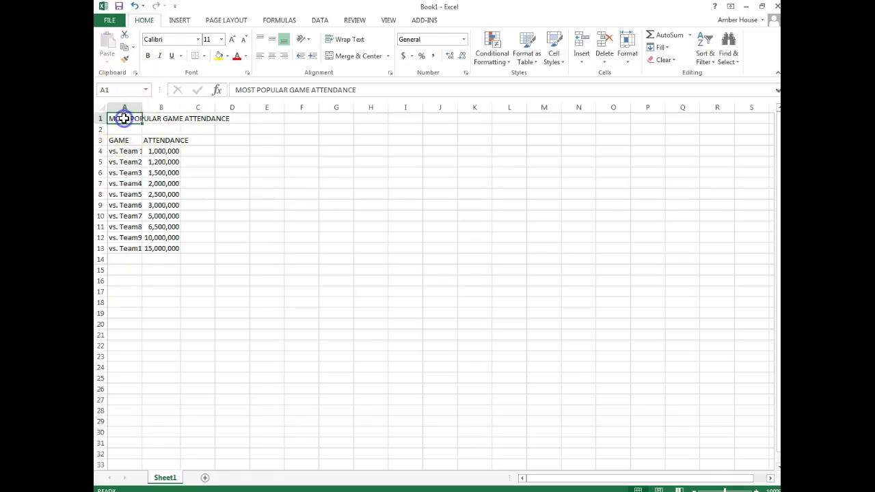
pyautogui.click(147, 55)
pyautogui.click(220, 39)
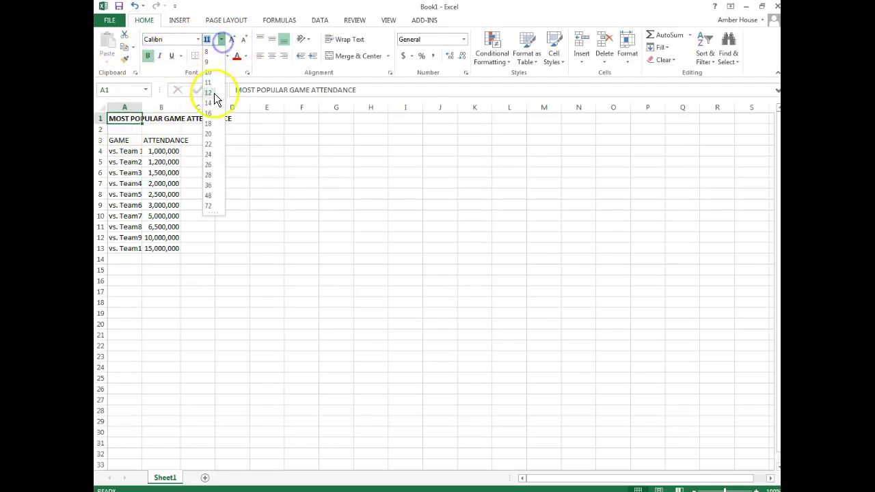
pyautogui.click(209, 113)
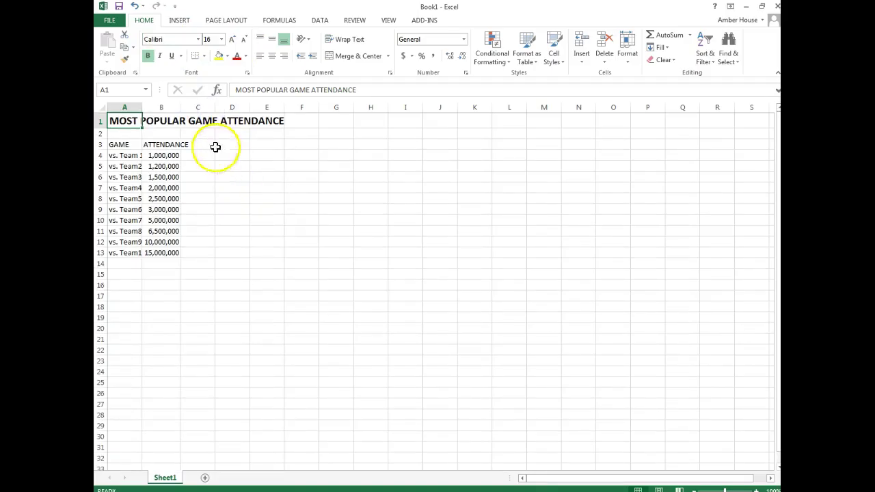
# - Set column A's width to 30
pyautogui.click(125, 106)
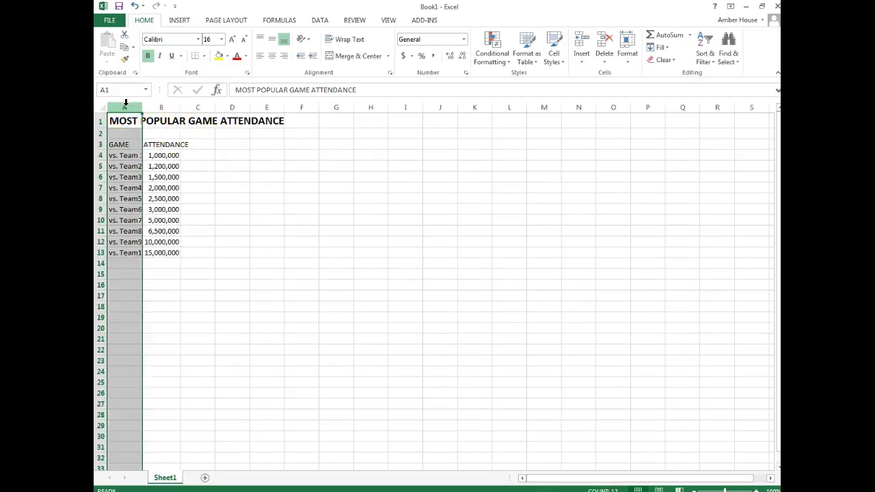
pyautogui.rightClick(126, 106)
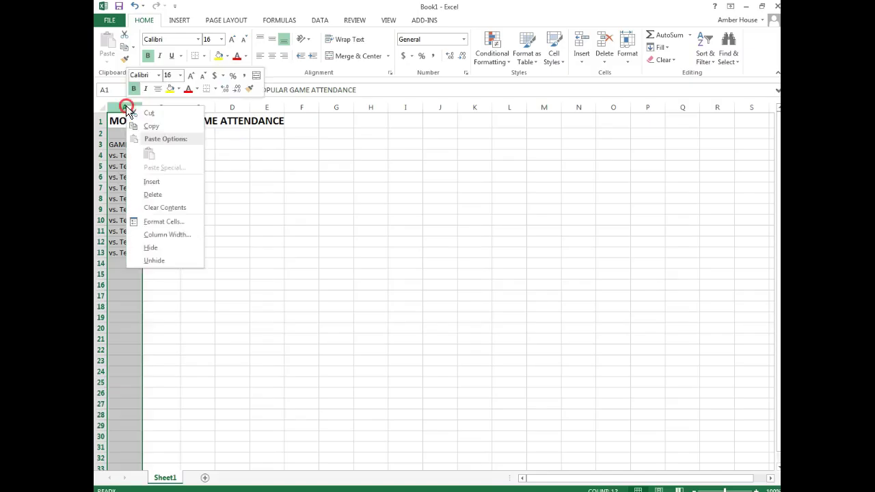
pyautogui.click(172, 234)
pyautogui.write('30')
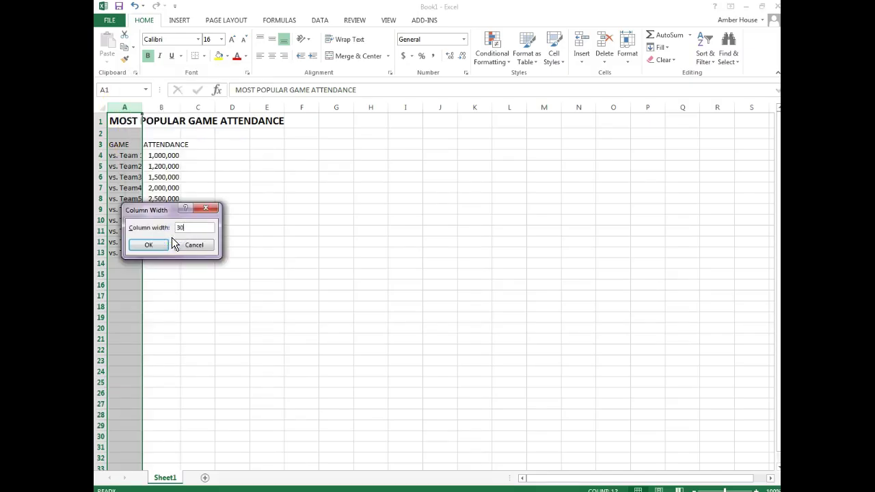
pyautogui.press('Return')
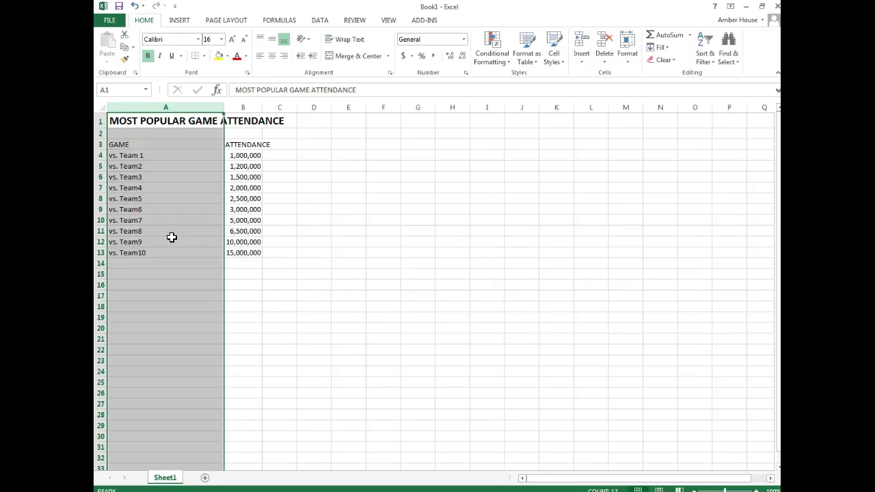
# - Set column B's width to 14 and center the attendance figures
pyautogui.click(251, 108)
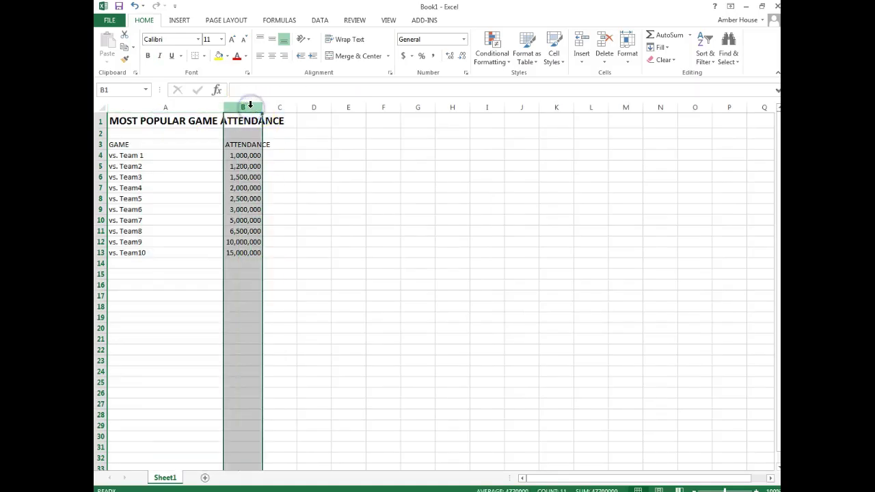
pyautogui.rightClick(250, 109)
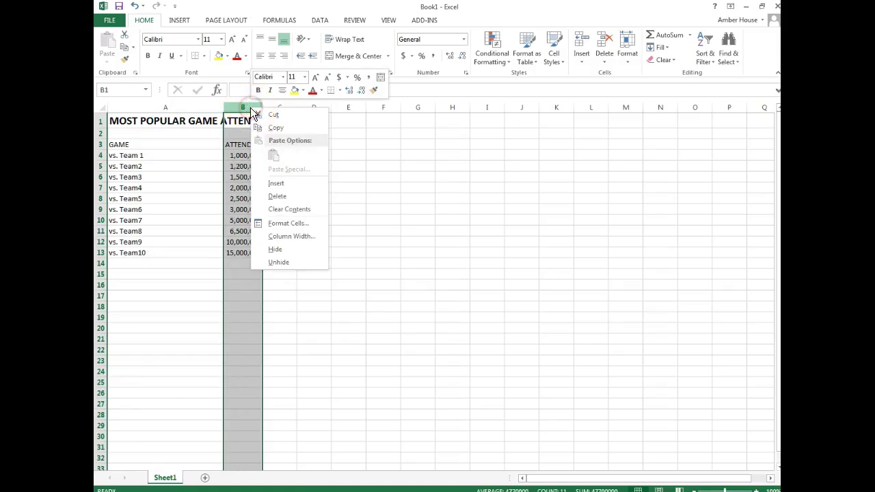
pyautogui.click(287, 232)
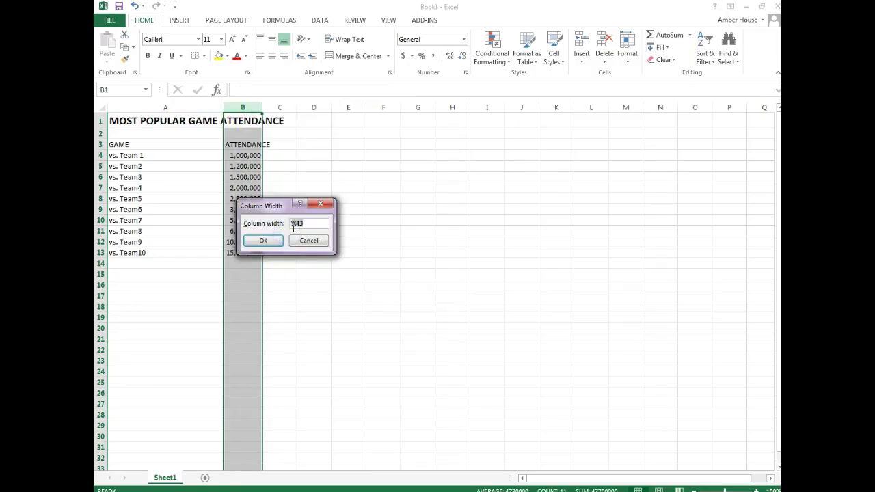
pyautogui.write('14')
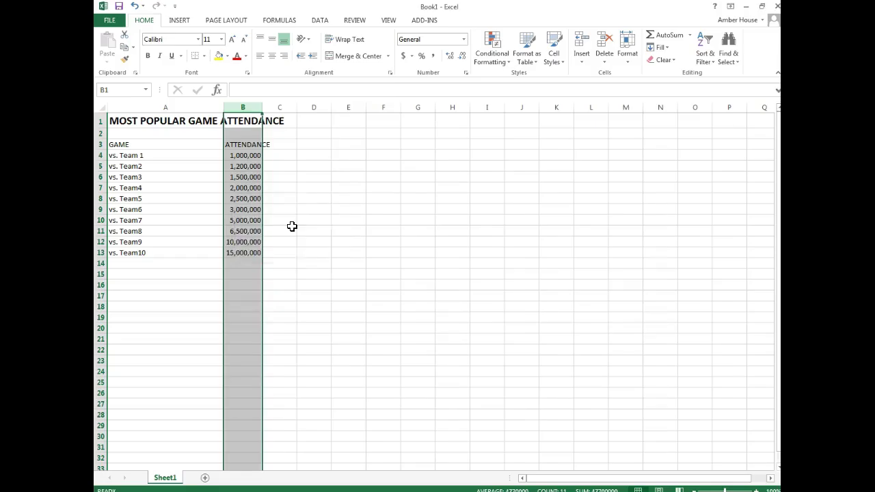
pyautogui.press('Return')
pyautogui.click(270, 60)
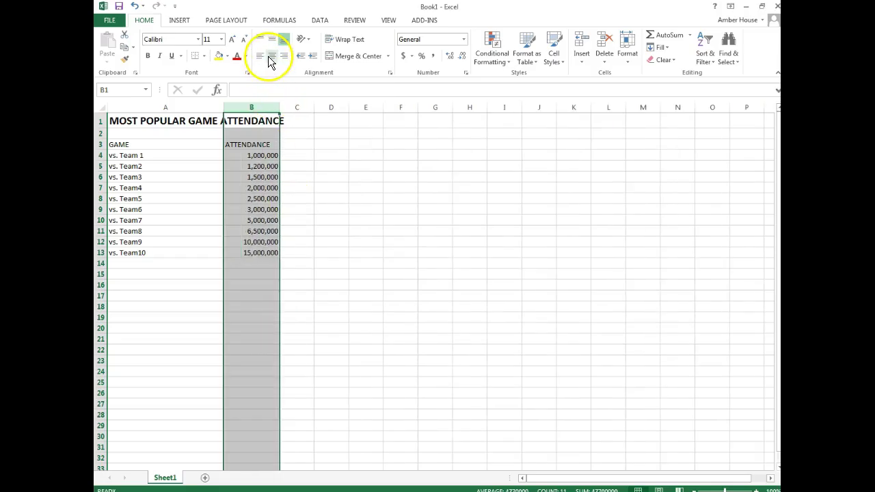
# - Make the GAME and ATTENDANCE headers in row 3 bold
pyautogui.click(155, 106)
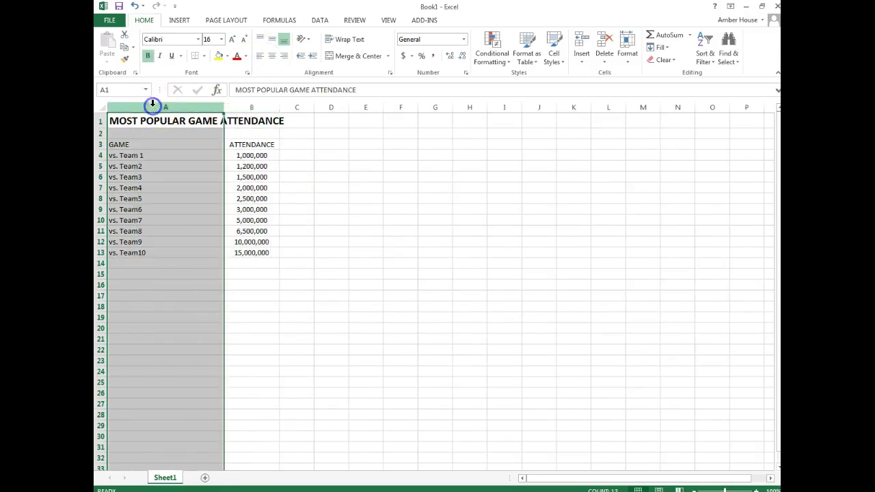
pyautogui.click(136, 195)
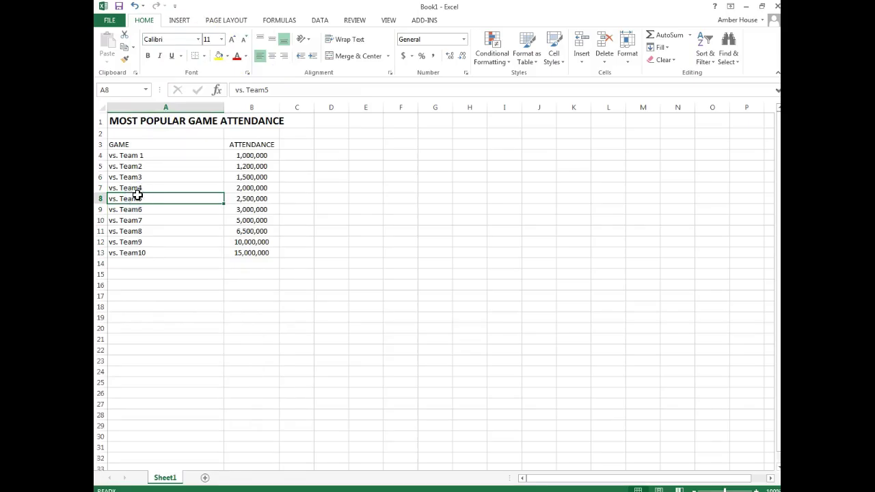
pyautogui.click(100, 144)
pyautogui.click(147, 56)
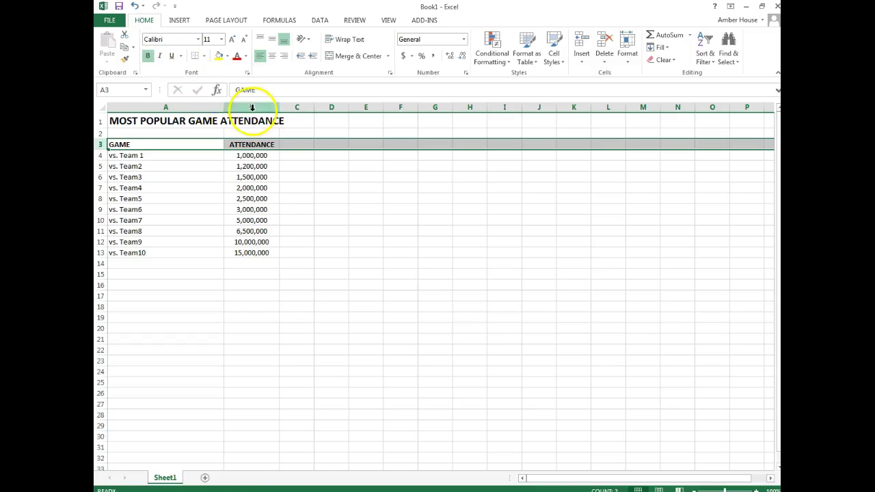
pyautogui.click(290, 160)
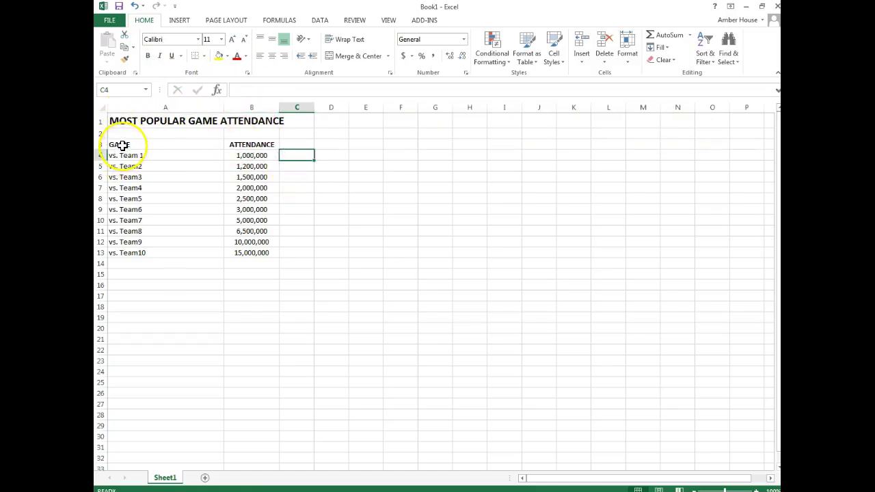
# - Insert a clustered column chart from the table range A3:B13
pyautogui.moveTo(120, 145); pyautogui.dragTo(256, 253)
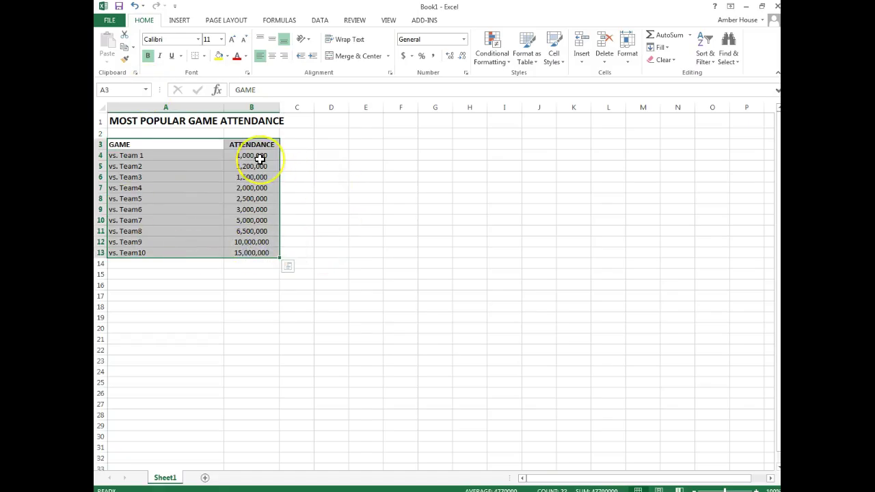
pyautogui.click(178, 21)
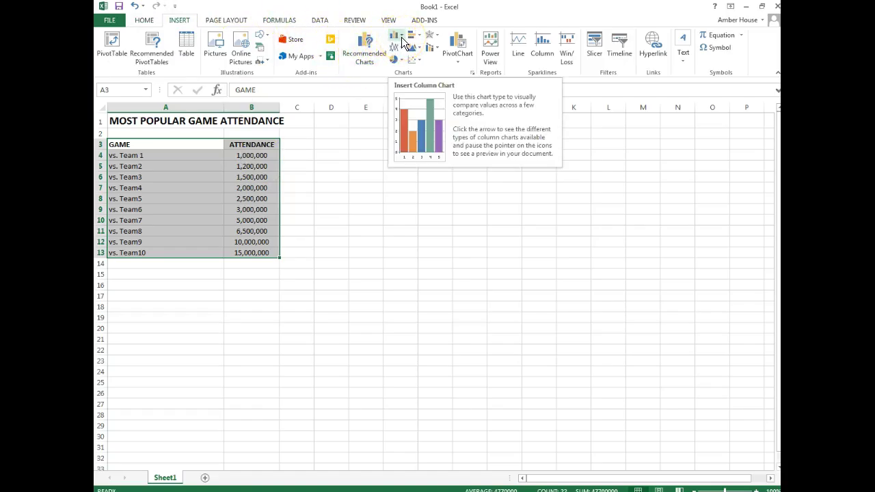
pyautogui.click(401, 37)
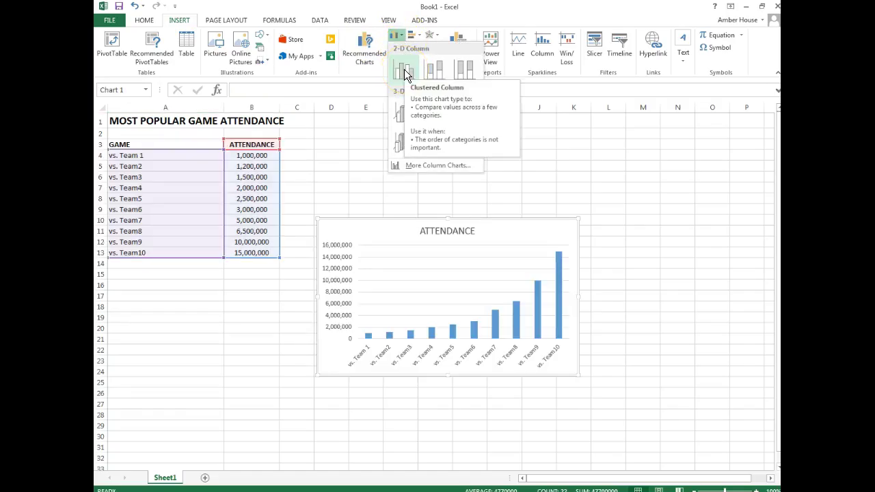
pyautogui.click(404, 69)
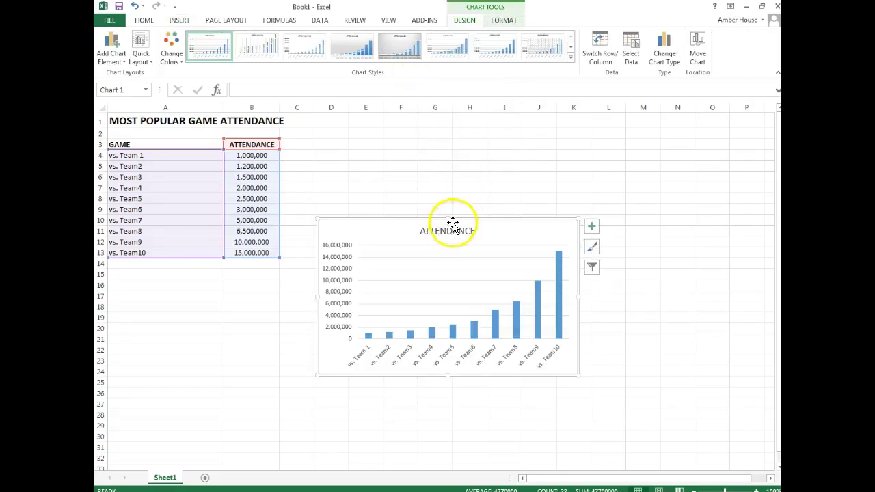
# - Move the chart beside the table and retitle it SPORTS TEAMS ATTENDANCE
pyautogui.moveTo(464, 217); pyautogui.dragTo(454, 130)
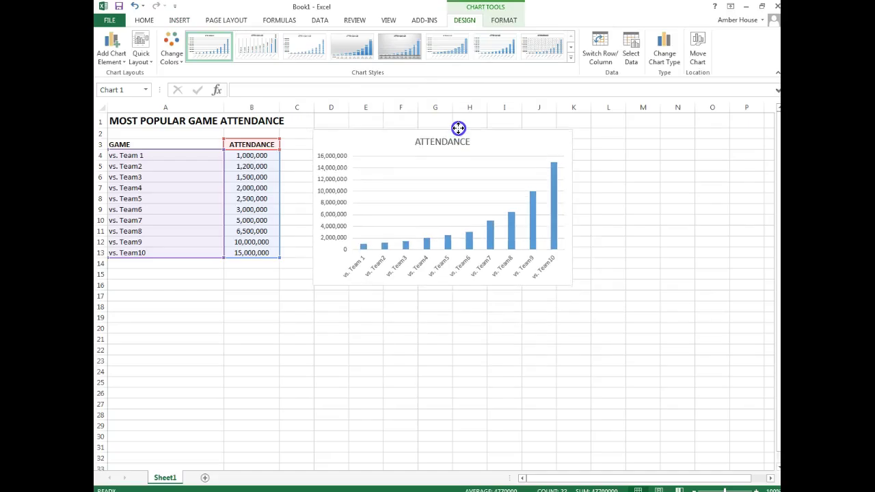
pyautogui.click(458, 128)
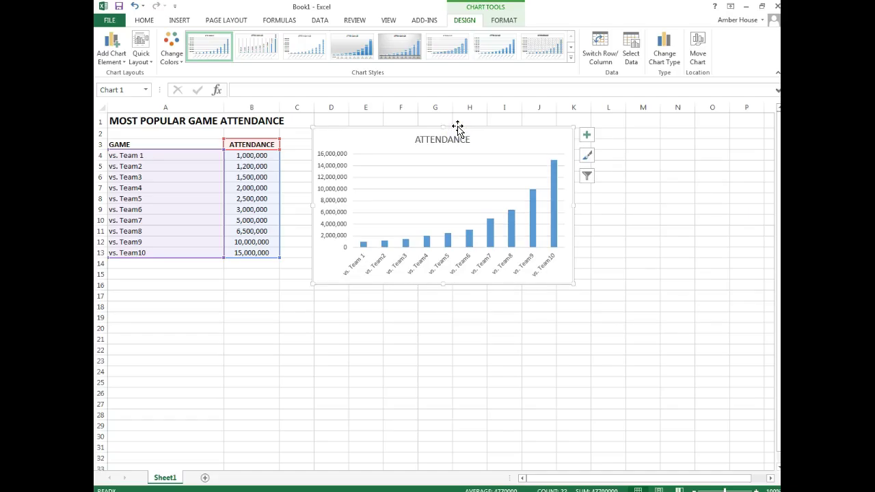
pyautogui.click(445, 140)
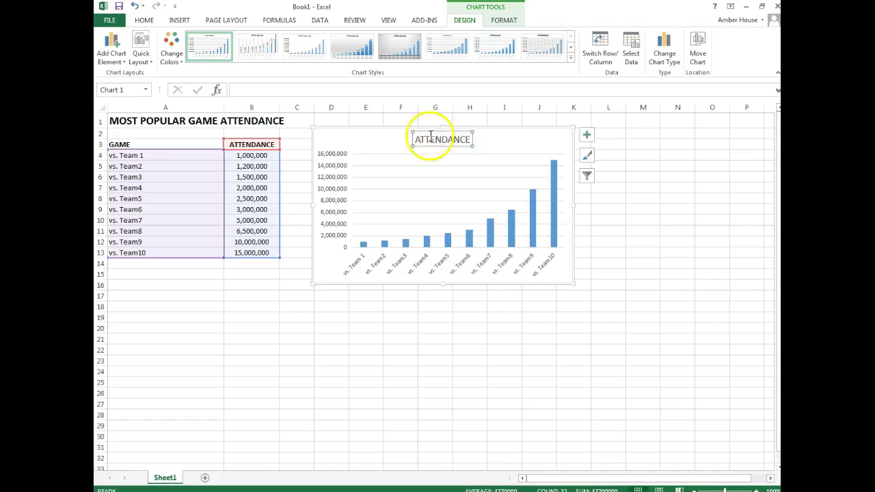
pyautogui.click(417, 139)
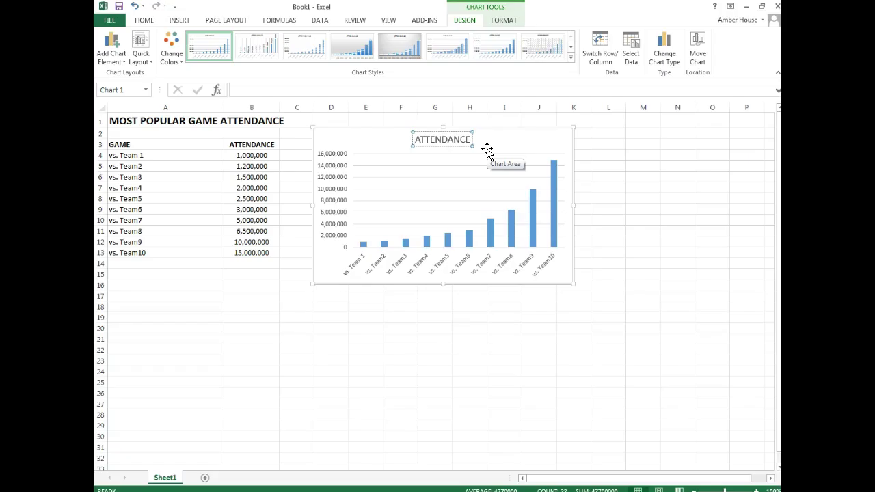
pyautogui.write('Sp')
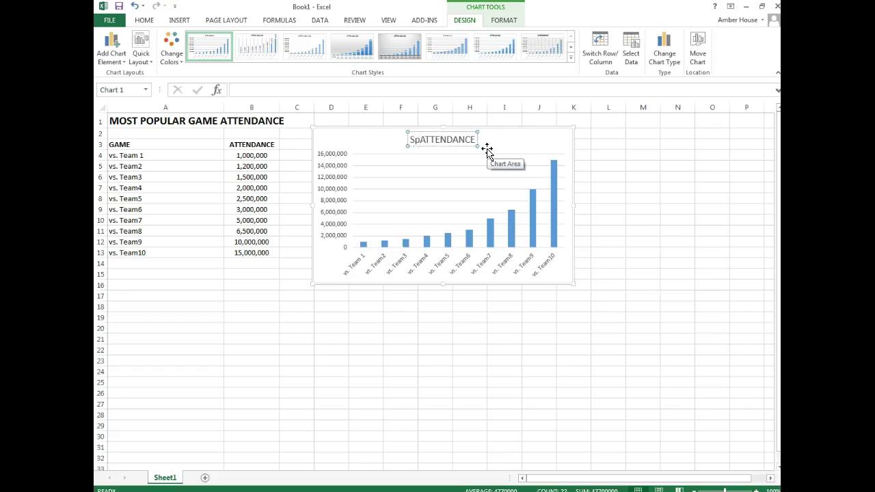
pyautogui.press('BackSpace')
pyautogui.write('PORTS tEAMS')
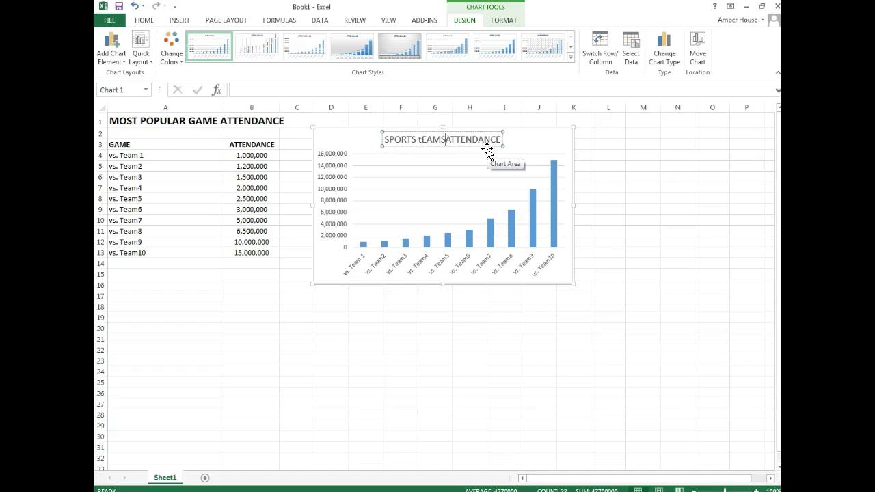
pyautogui.press('BackSpace')
pyautogui.press('BackSpace')
pyautogui.press('BackSpace')
pyautogui.write('EAM')
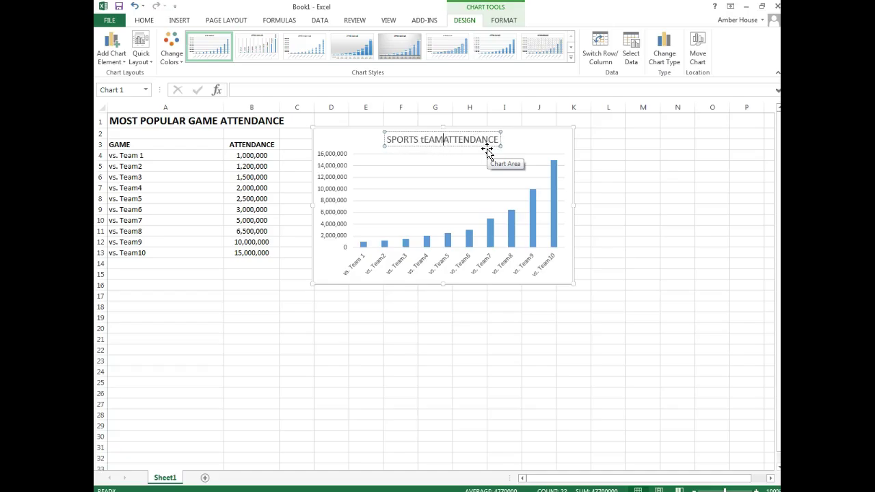
pyautogui.press('BackSpace')
pyautogui.press('BackSpace')
pyautogui.press('BackSpace')
pyautogui.press('BackSpace')
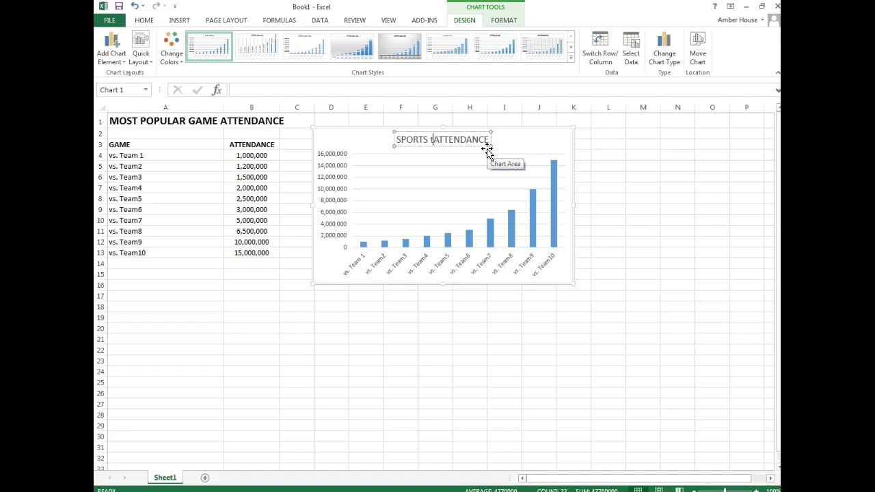
pyautogui.write('TEAMS')
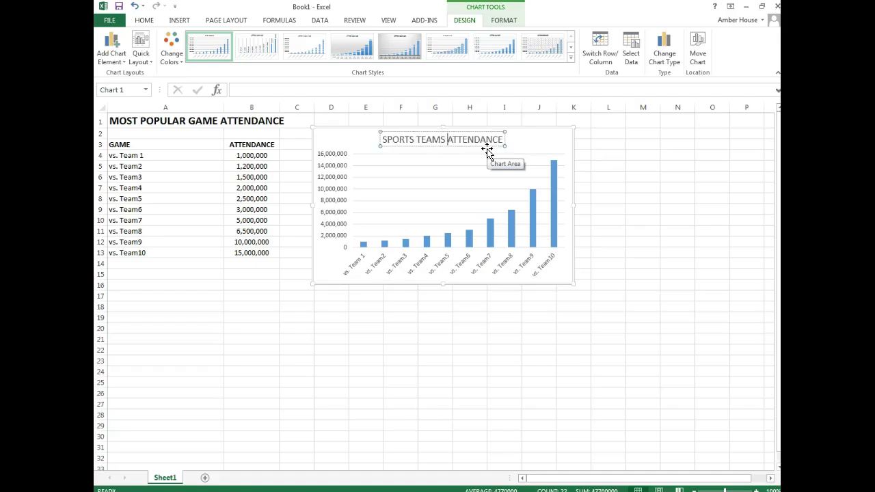
# - Add axis titles to the chart and label the horizontal axis 'Game'
pyautogui.click(681, 174)
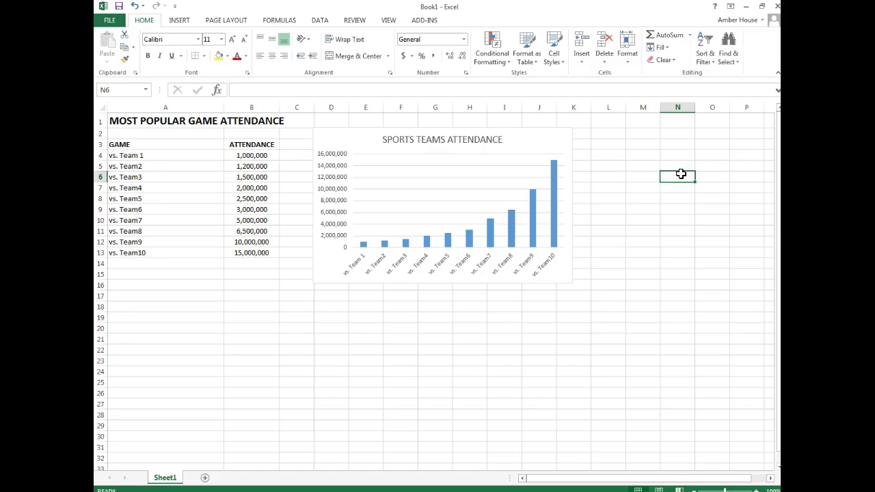
pyautogui.click(524, 137)
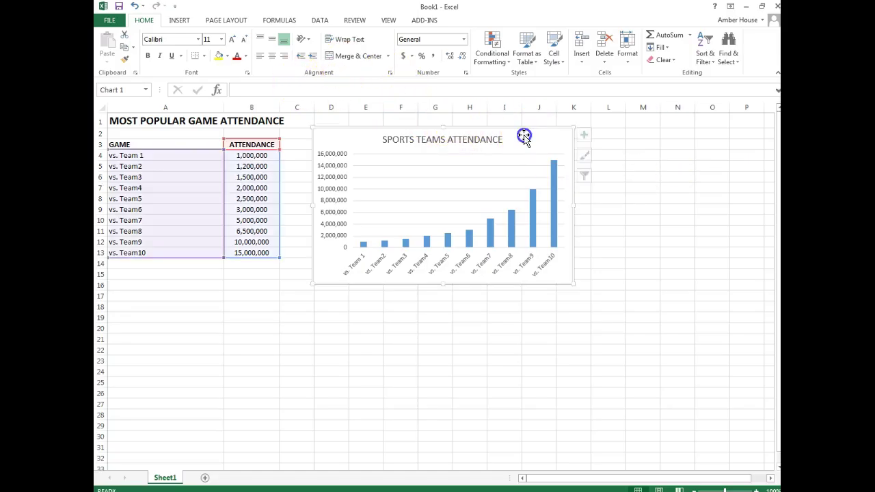
pyautogui.click(586, 137)
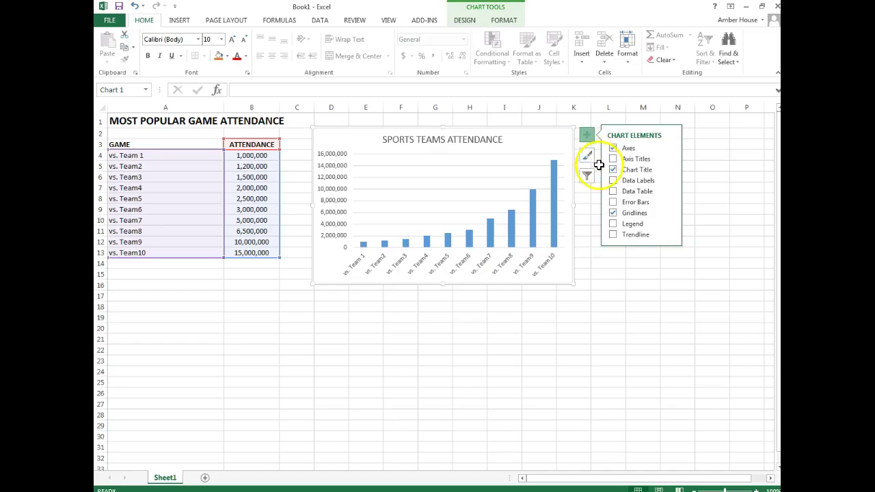
pyautogui.click(613, 159)
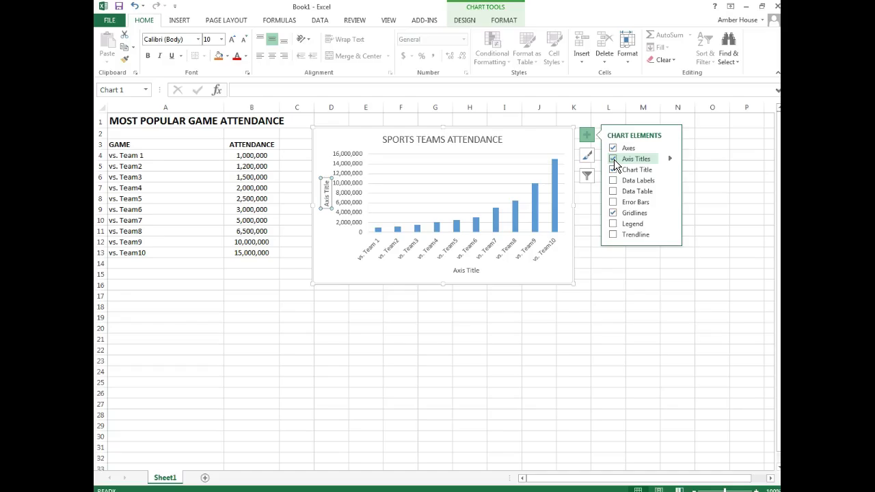
pyautogui.click(475, 270)
pyautogui.moveTo(480, 270); pyautogui.dragTo(453, 270)
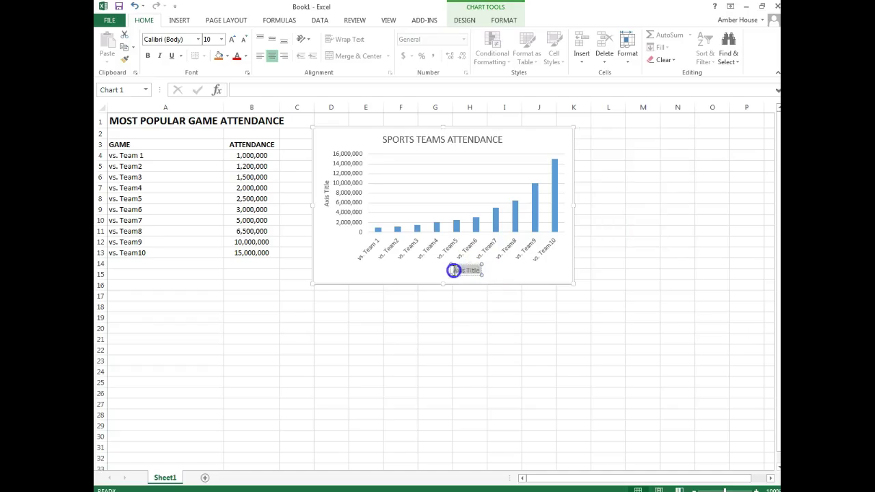
pyautogui.write('GAME')
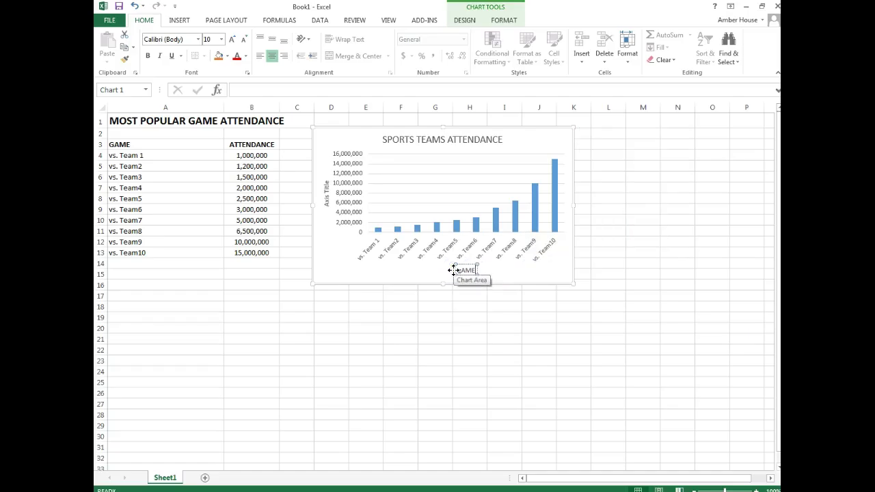
pyautogui.press('BackSpace')
pyautogui.press('BackSpace')
pyautogui.press('BackSpace')
pyautogui.press('BackSpace')
pyautogui.write('Game')
# - Label the vertical axis title 'Revenue'
pyautogui.click(327, 198)
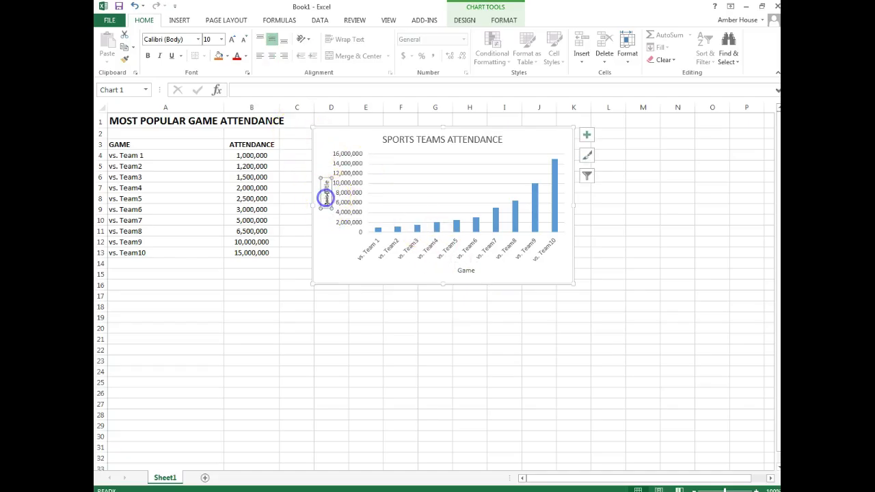
pyautogui.click(327, 185)
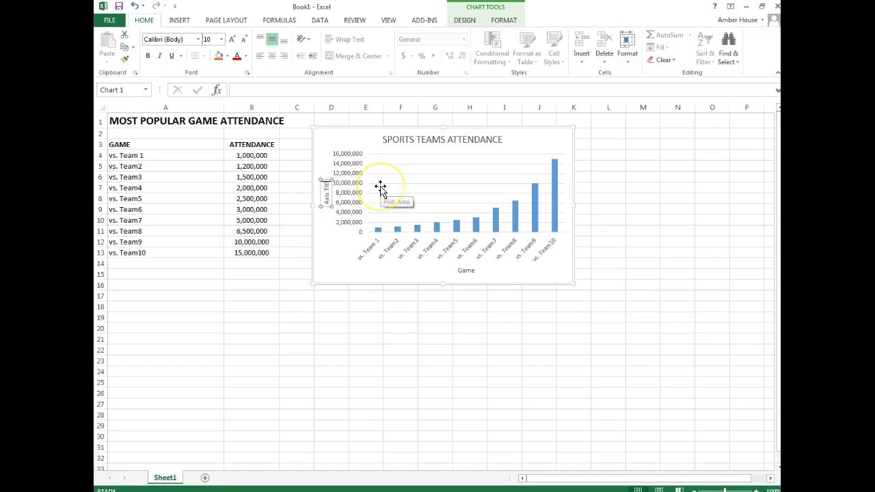
pyautogui.press('BackSpace')
pyautogui.press('BackSpace')
pyautogui.press('BackSpace')
pyautogui.press('BackSpace')
pyautogui.press('BackSpace')
pyautogui.press('BackSpace')
pyautogui.press('BackSpace')
pyautogui.press('BackSpace')
pyautogui.press('BackSpace')
pyautogui.write('Revenue')
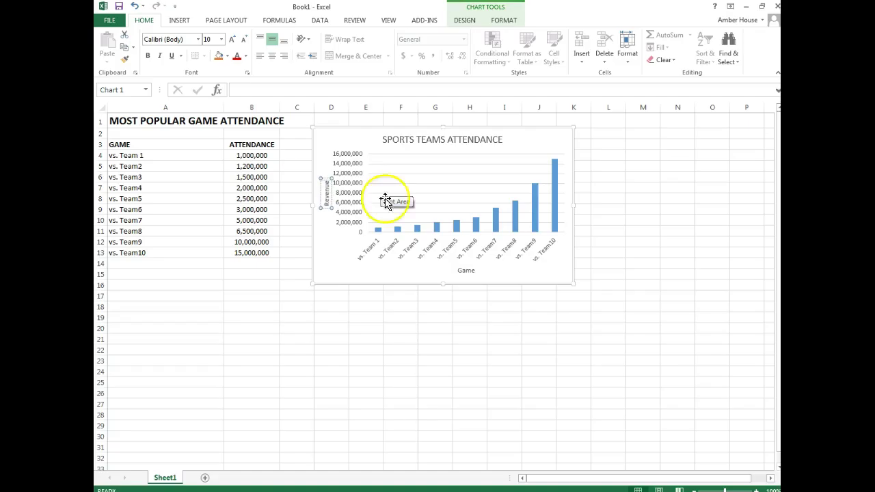
pyautogui.click(504, 395)
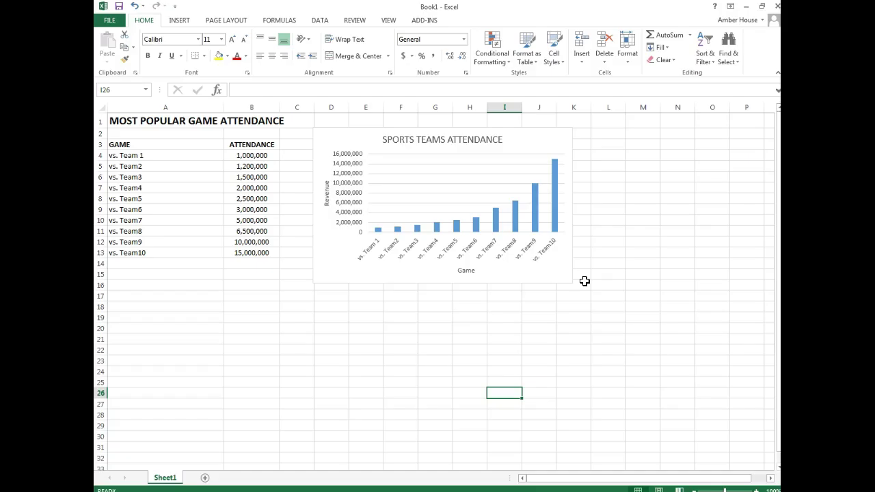
pyautogui.click(551, 123)
pyautogui.click(558, 130)
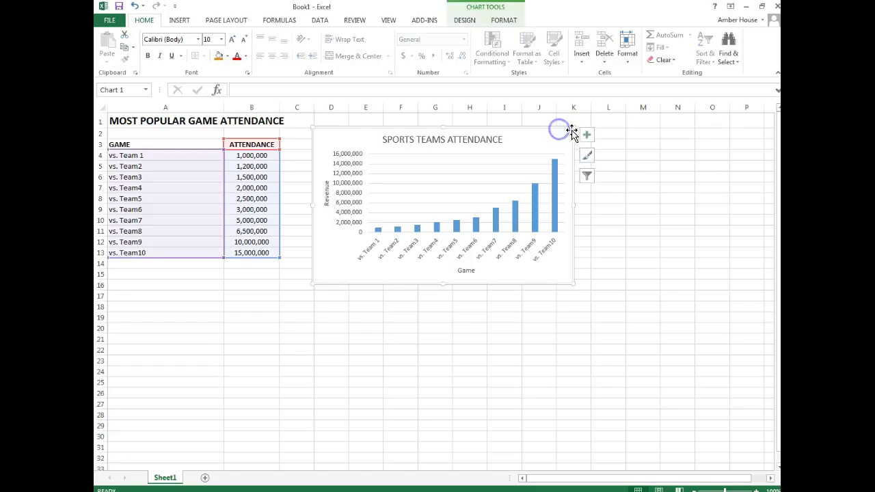
pyautogui.click(586, 136)
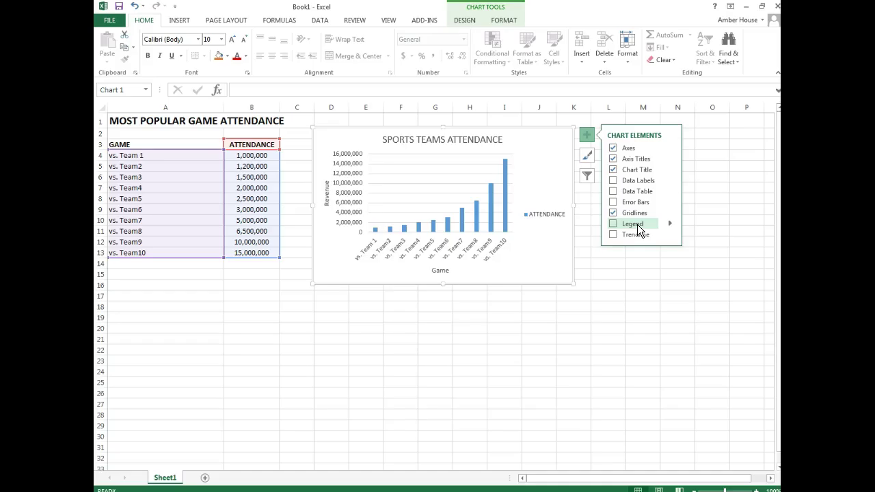
pyautogui.click(635, 183)
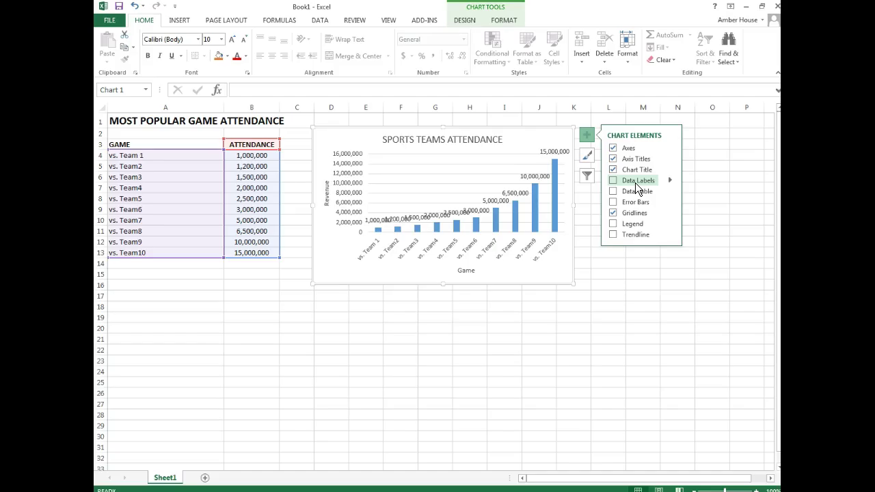
pyautogui.click(633, 182)
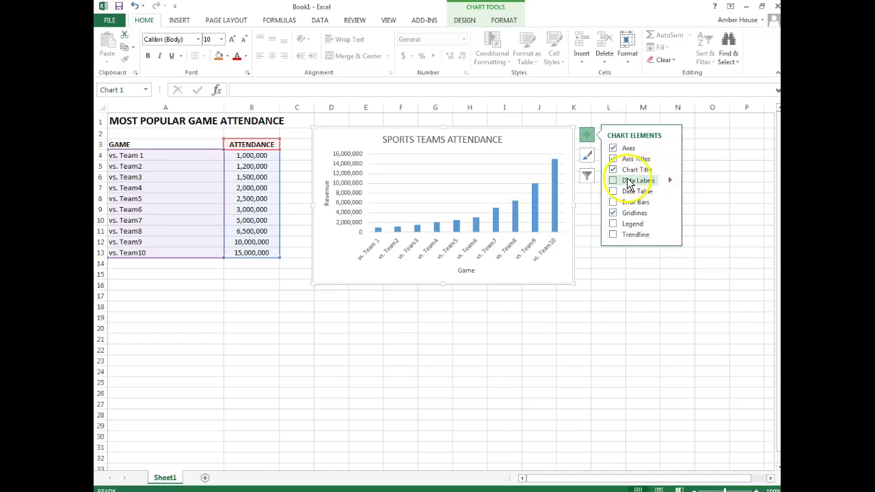
pyautogui.click(608, 328)
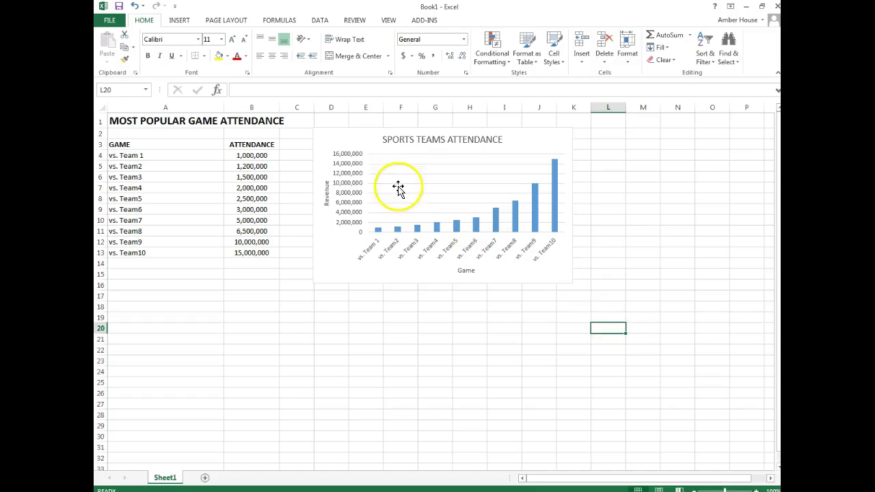
# - Show the Format Axis pane's text alignment settings for the chart axis
pyautogui.click(337, 170)
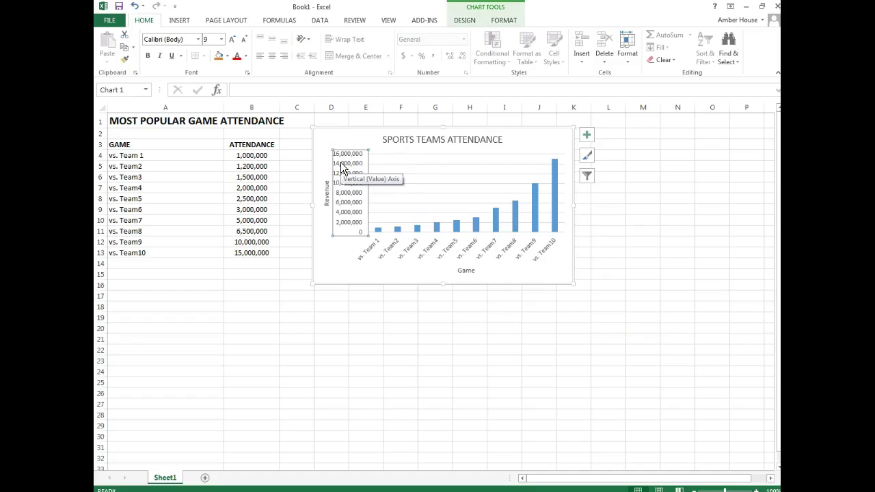
pyautogui.click(351, 157)
pyautogui.rightClick(354, 153)
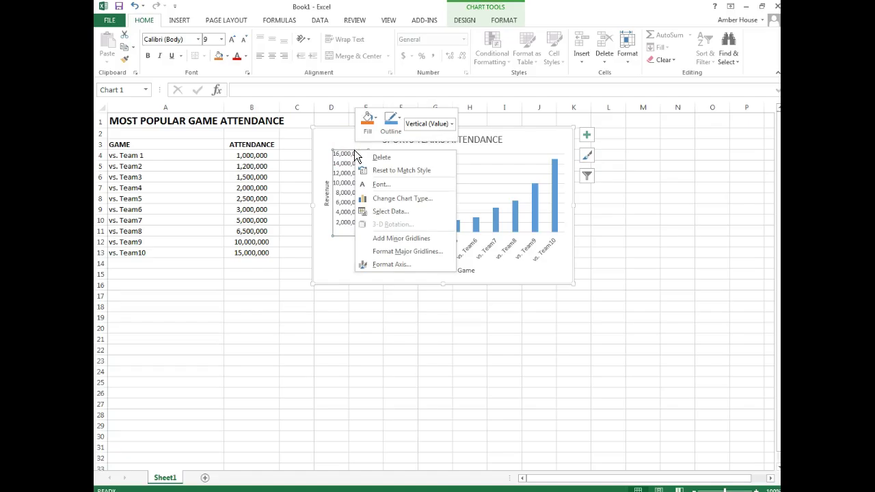
pyautogui.click(386, 264)
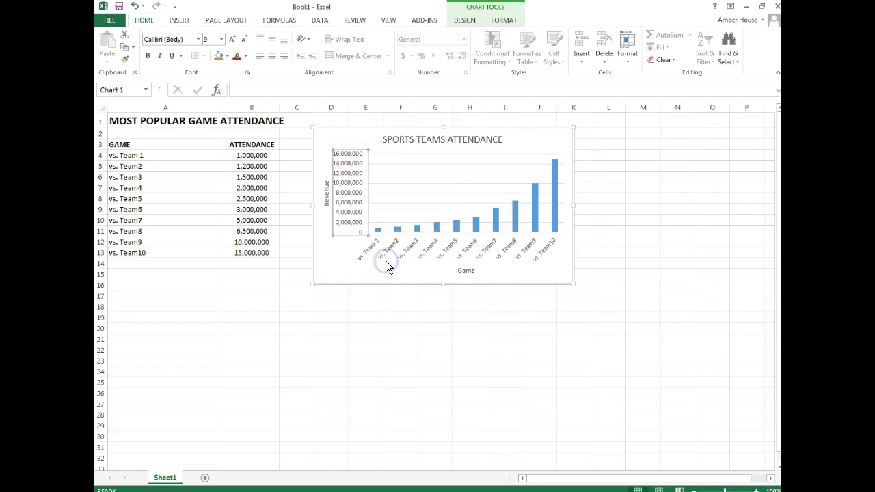
pyautogui.click(713, 156)
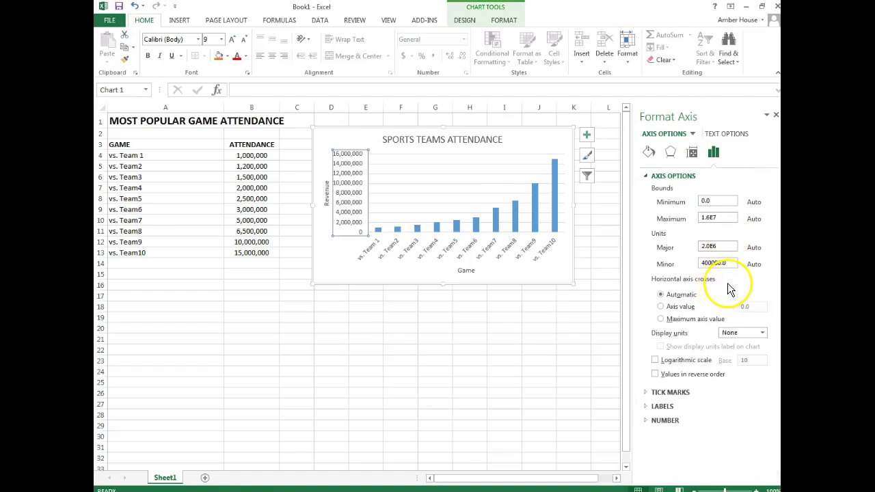
pyautogui.click(693, 152)
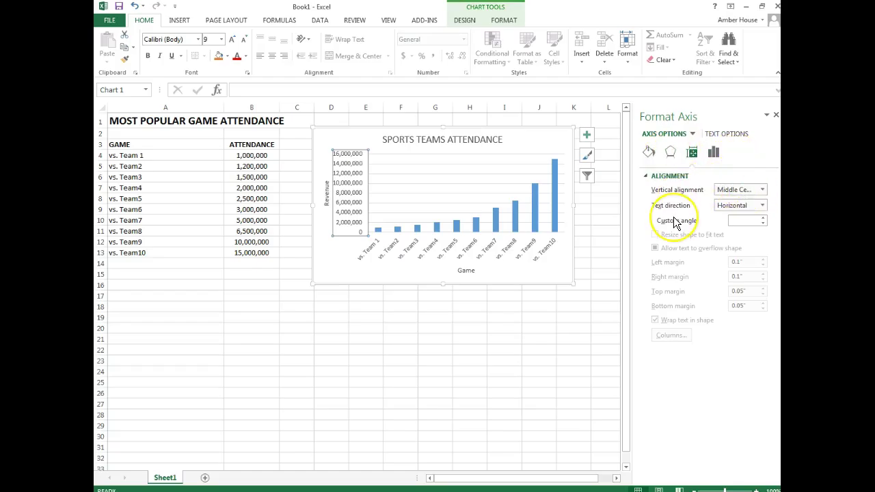
# - Set the horizontal axis team labels to 'Rotate all text 90°'
pyautogui.click(449, 260)
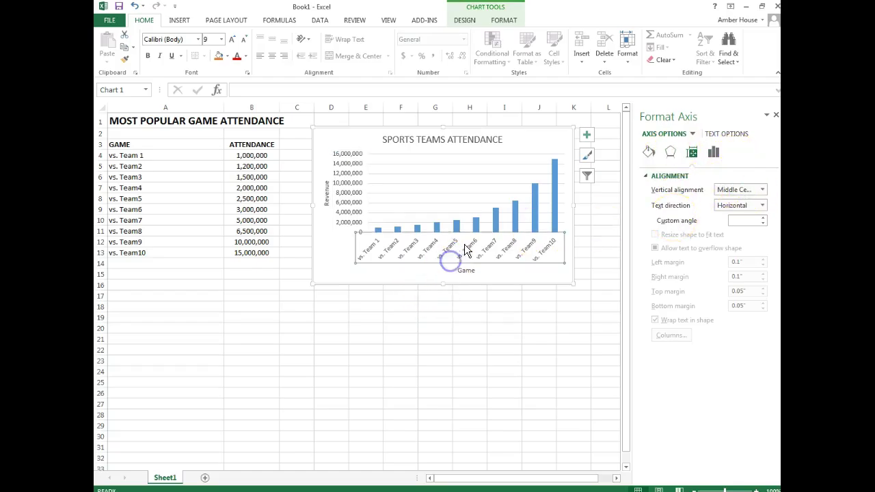
pyautogui.click(762, 206)
pyautogui.click(752, 261)
pyautogui.click(761, 206)
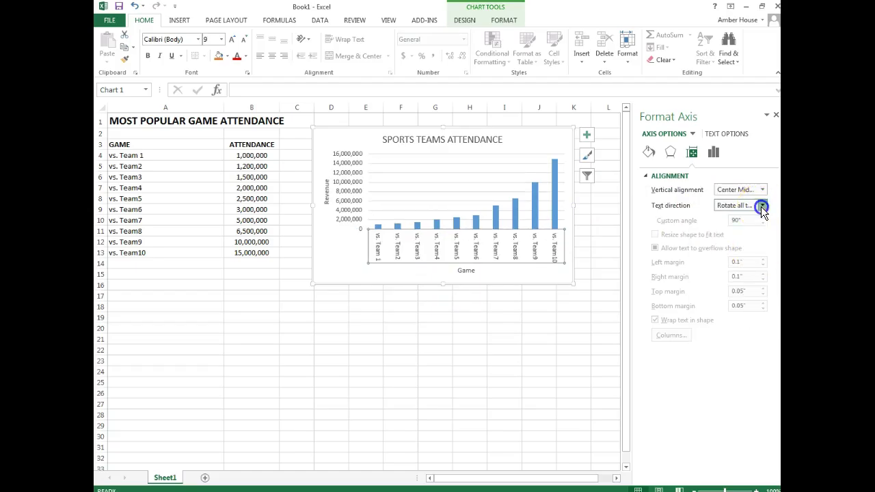
pyautogui.click(743, 243)
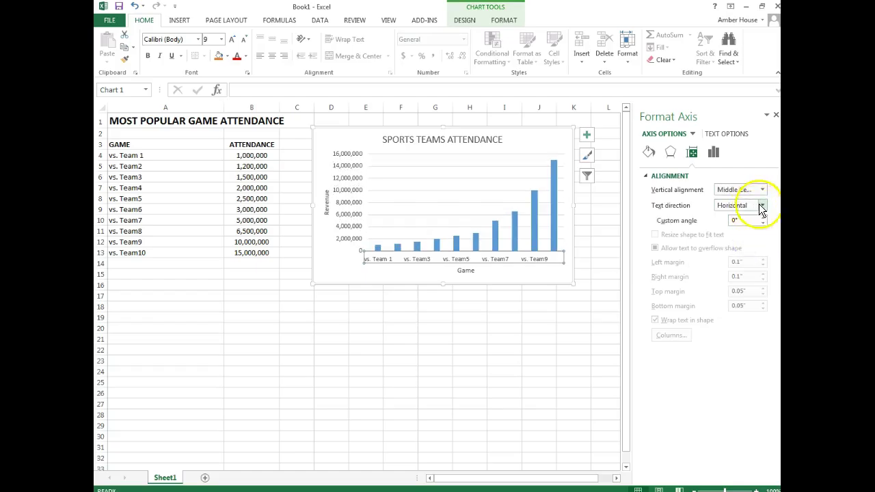
pyautogui.click(762, 205)
pyautogui.click(751, 260)
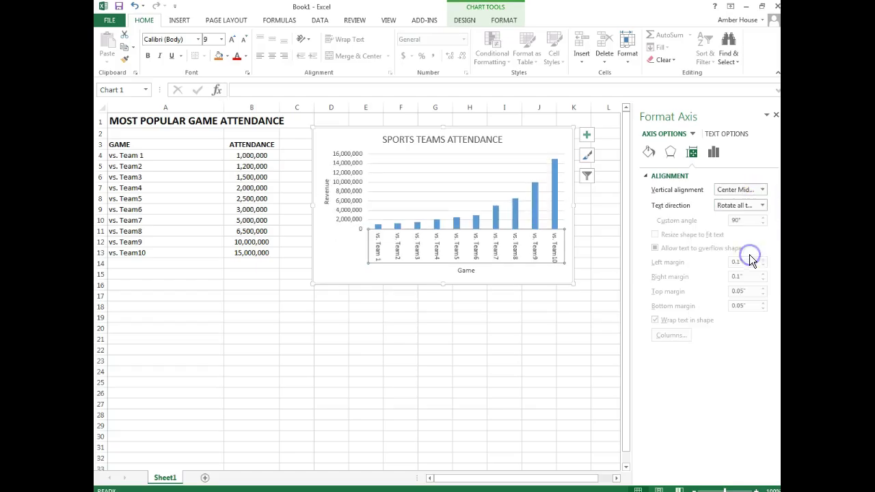
pyautogui.click(538, 352)
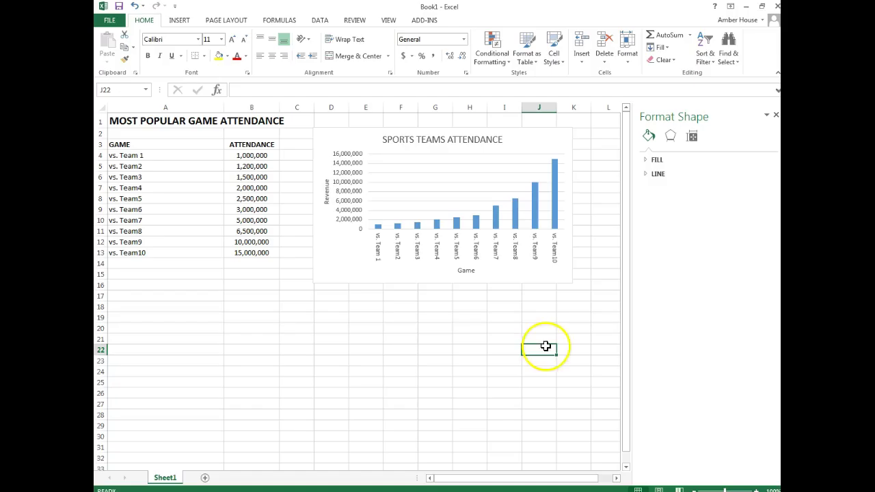
# - Give the attendance chart's whole chart area a solid light blue fill through Format Chart Area
pyautogui.click(537, 128)
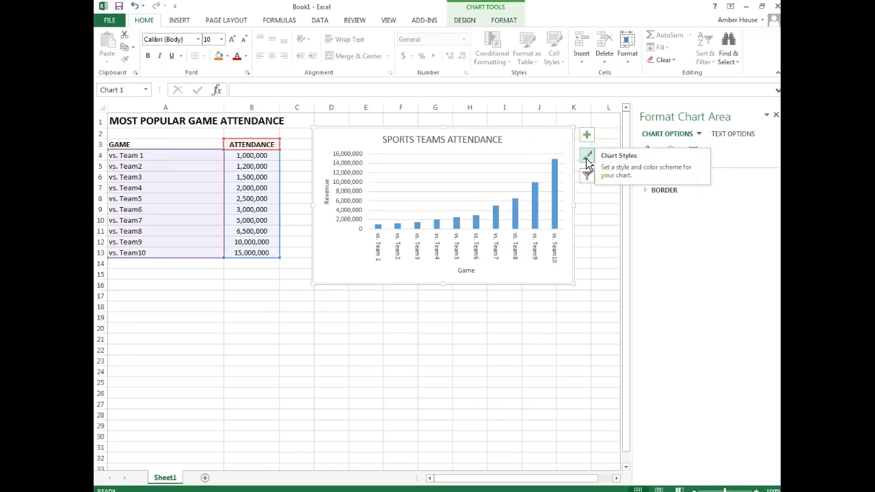
pyautogui.rightClick(565, 130)
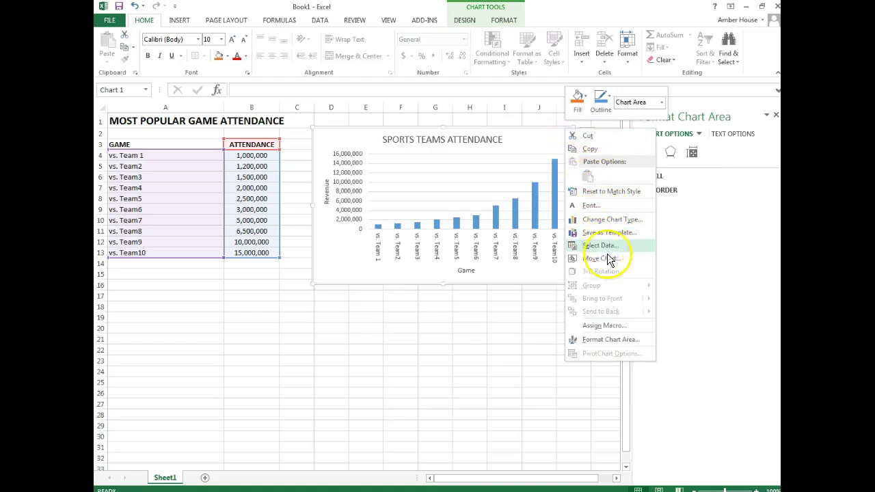
pyautogui.click(612, 339)
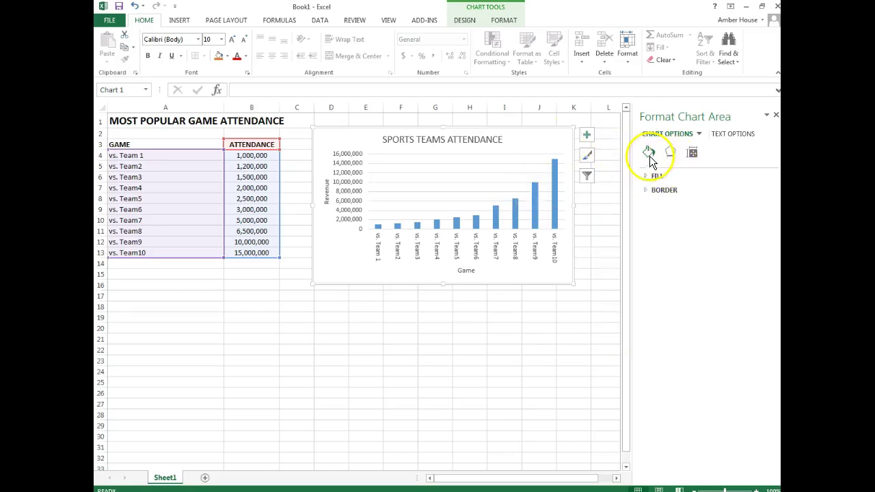
pyautogui.click(652, 178)
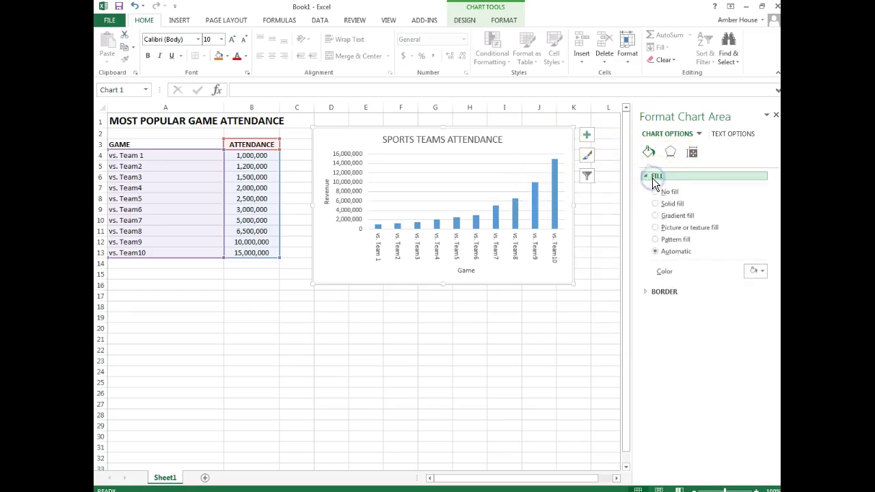
pyautogui.click(762, 272)
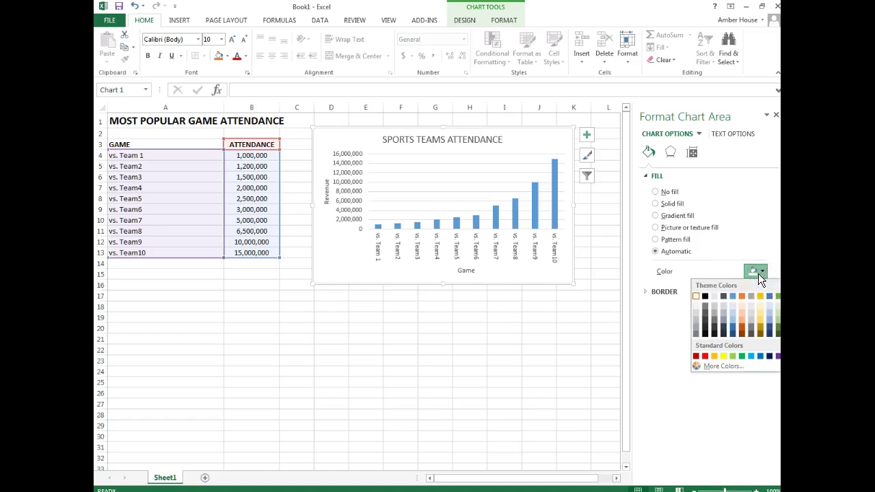
pyautogui.click(751, 357)
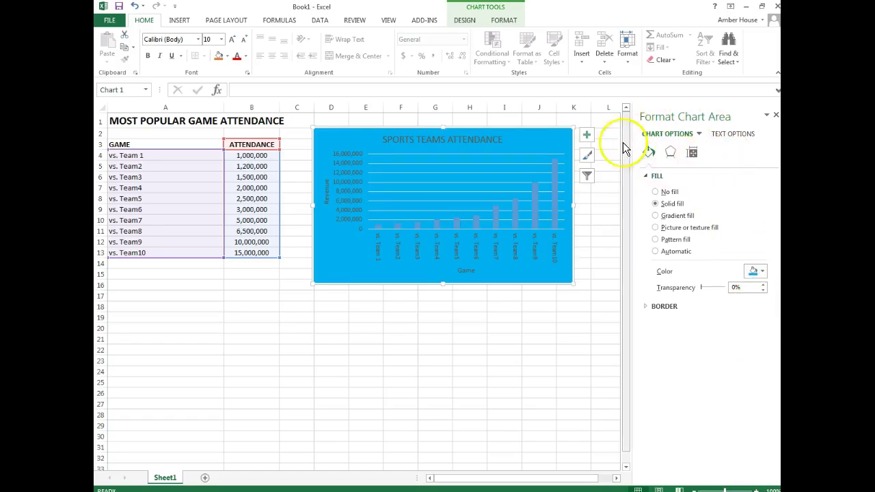
# - Fill the chart's plot area solid yellow from Standard Colors
pyautogui.click(539, 164)
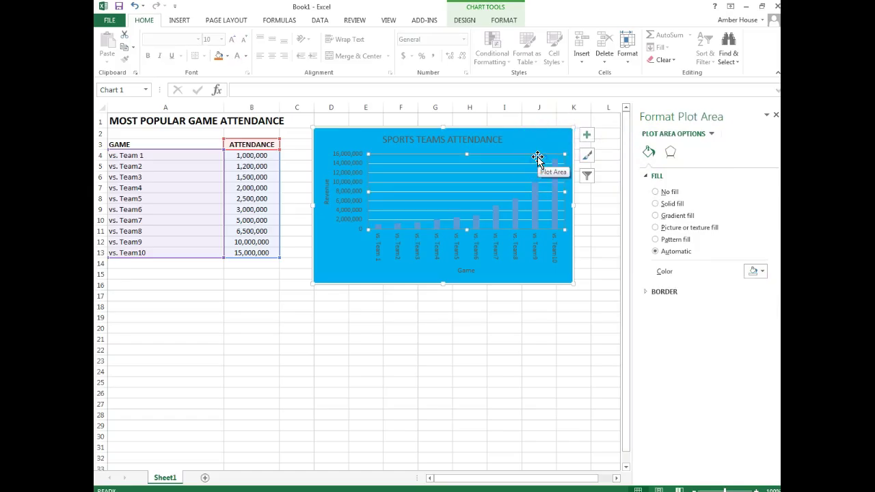
pyautogui.click(761, 271)
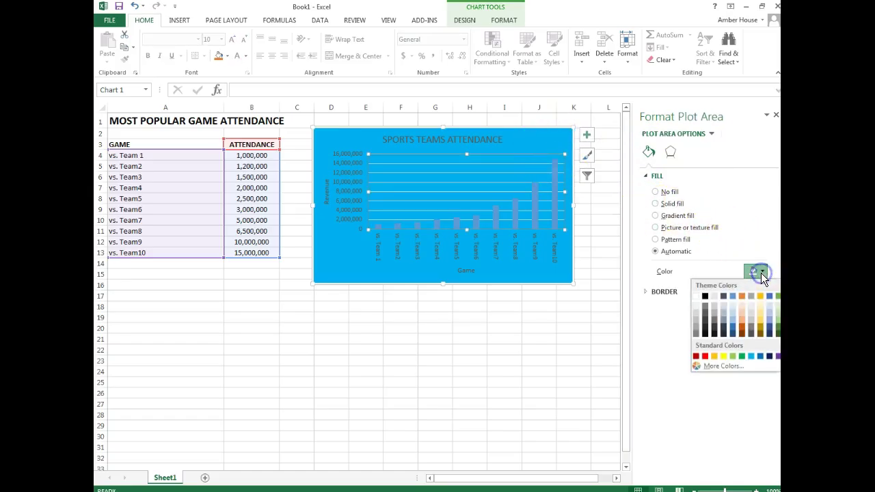
pyautogui.click(724, 356)
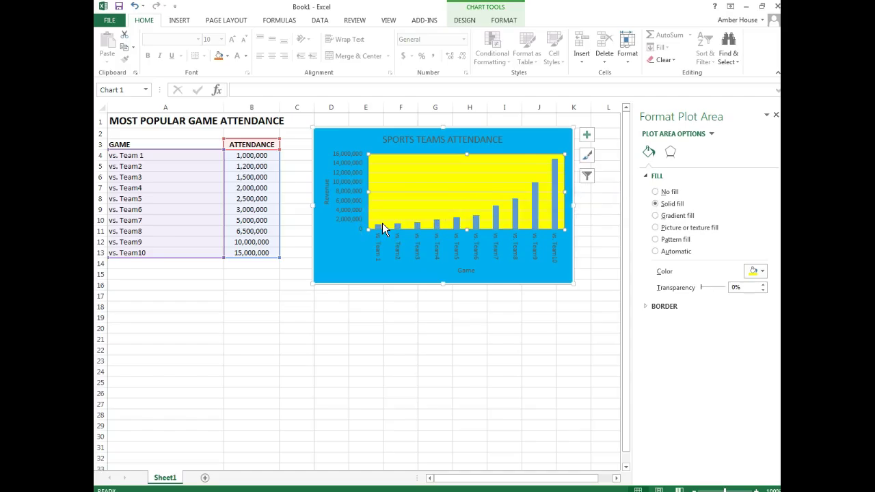
# - Colour the attendance bar series solid purple and close the Format Data Series pane
pyautogui.click(553, 200)
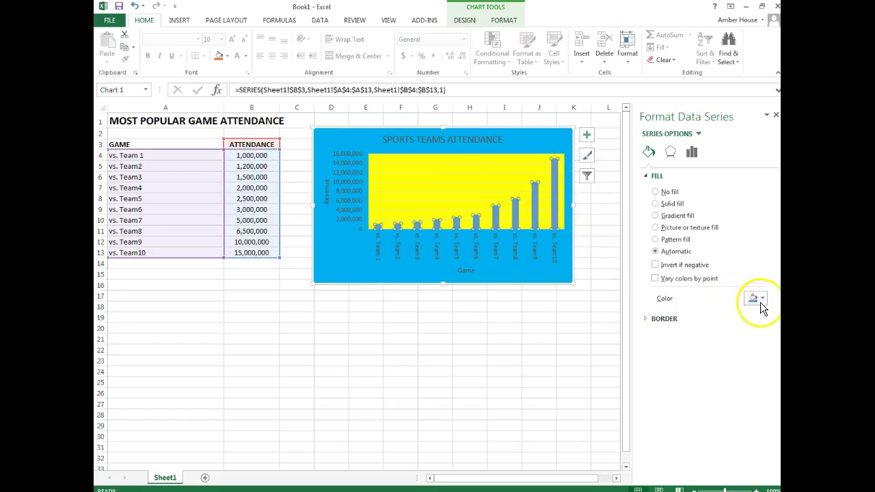
pyautogui.click(761, 298)
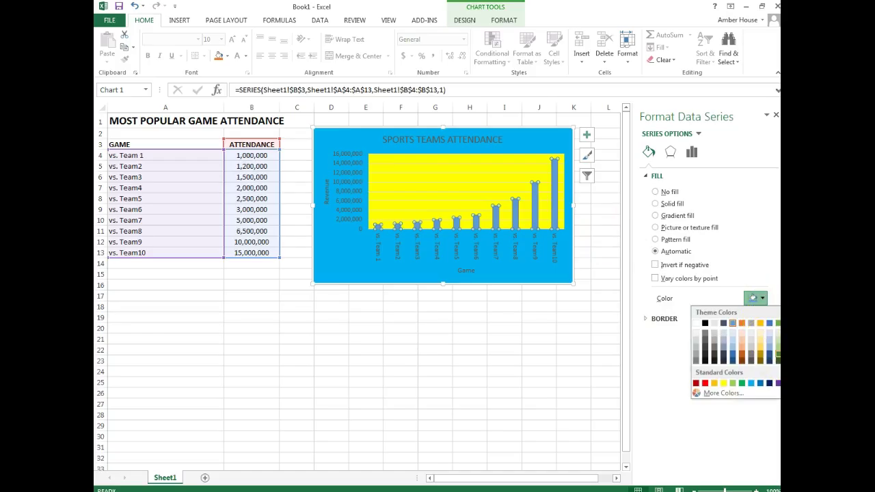
pyautogui.click(777, 383)
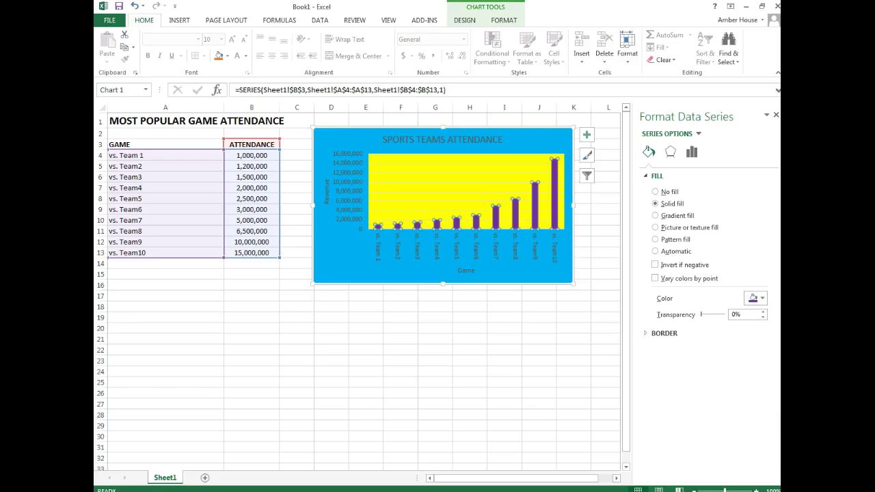
pyautogui.click(776, 115)
# - Set the Game axis title font size to 12 pt
pyautogui.click(465, 266)
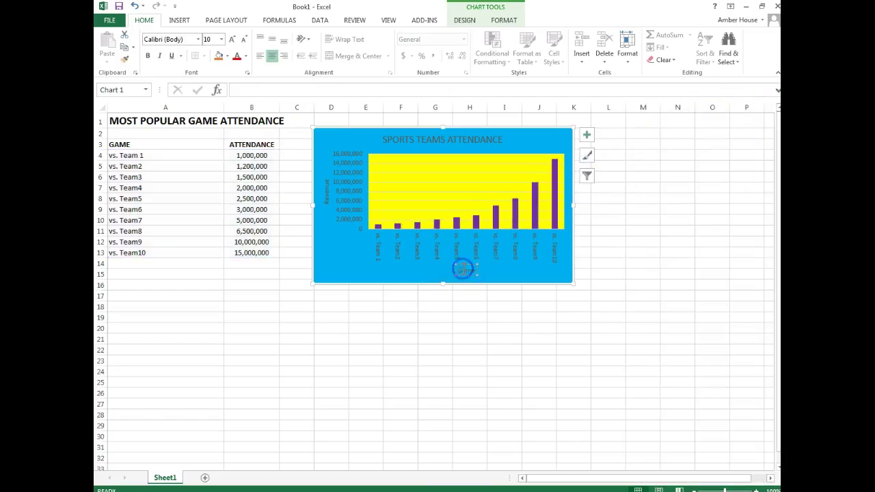
pyautogui.click(468, 268)
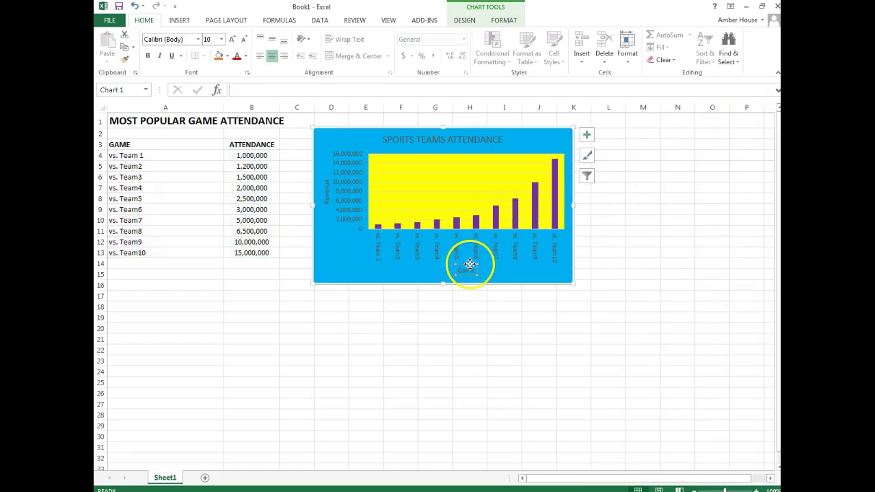
pyautogui.rightClick(470, 265)
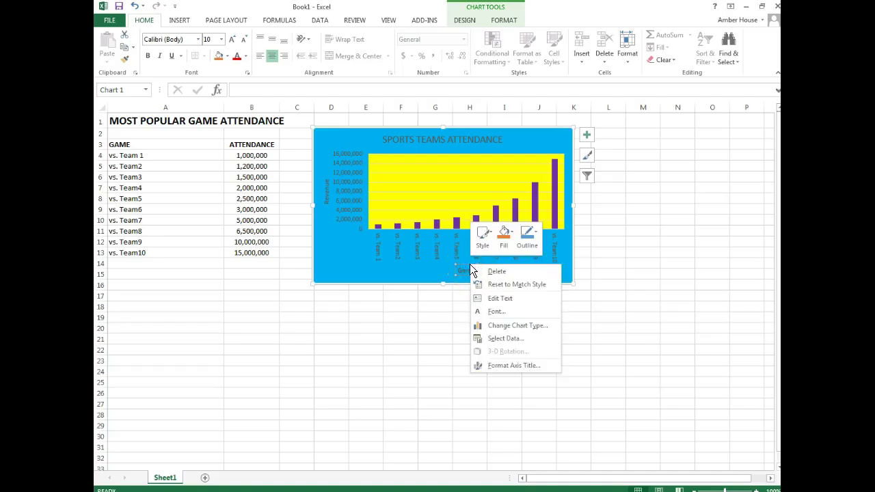
pyautogui.click(510, 314)
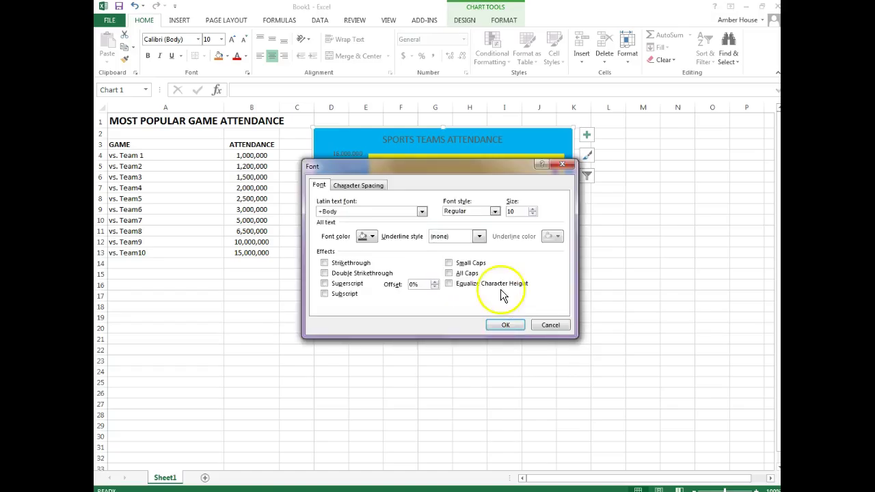
pyautogui.click(516, 211)
pyautogui.press('BackSpace')
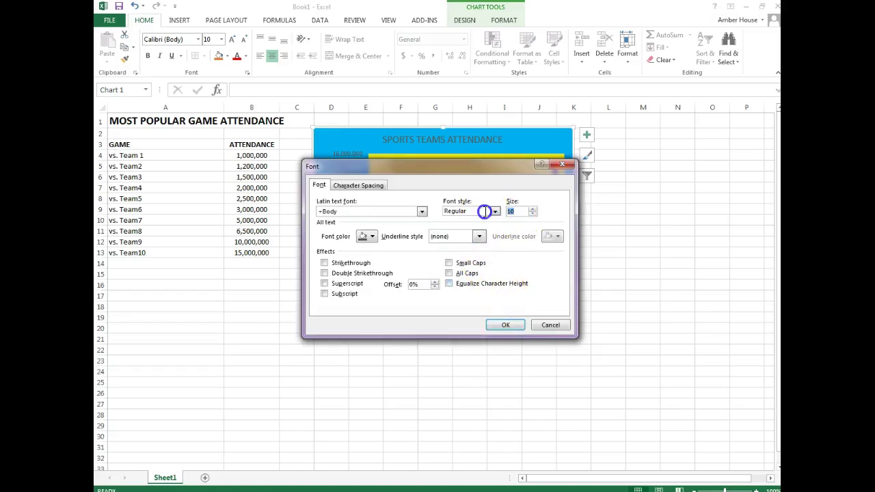
pyautogui.write('2')
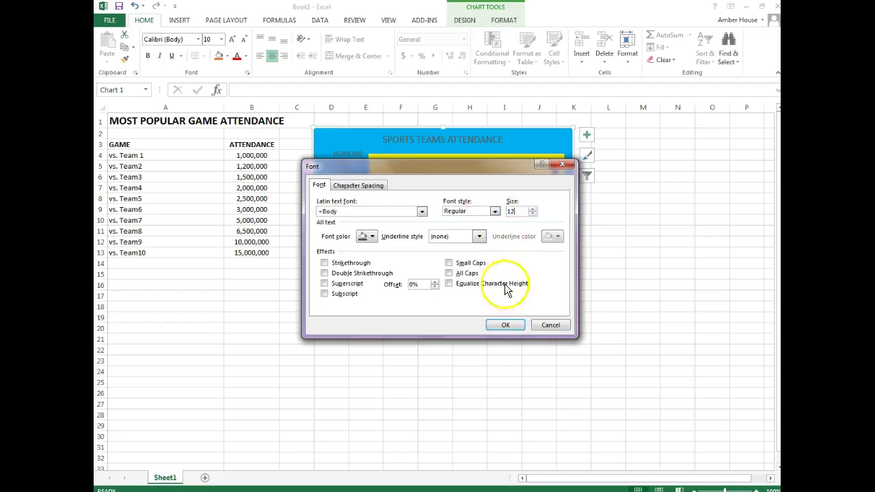
pyautogui.click(505, 325)
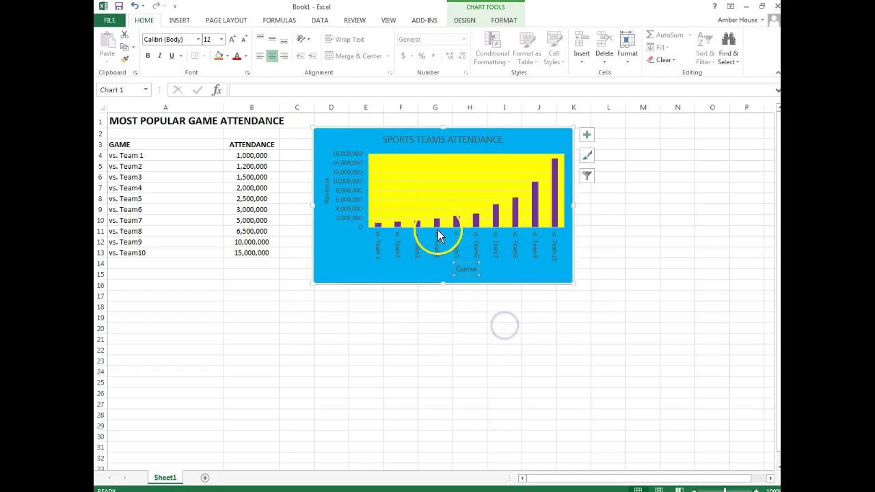
# - Set the Revenue axis title font size to 12 pt
pyautogui.click(324, 190)
pyautogui.rightClick(324, 175)
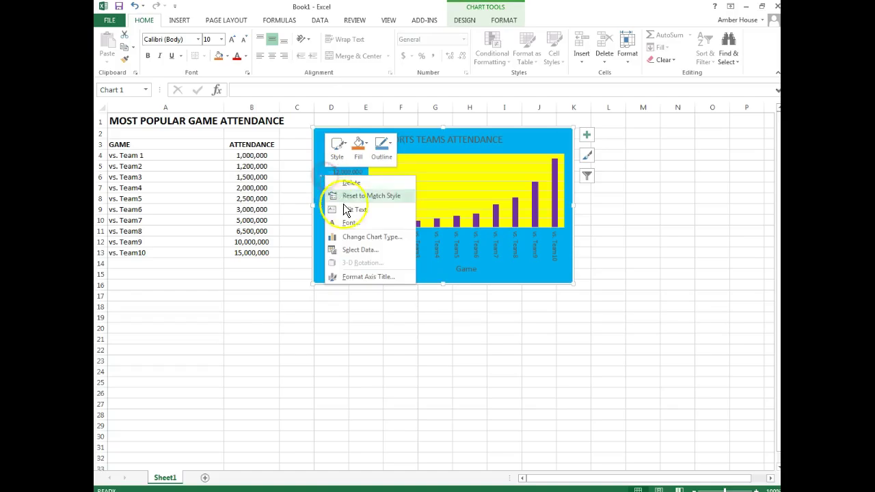
pyautogui.click(346, 220)
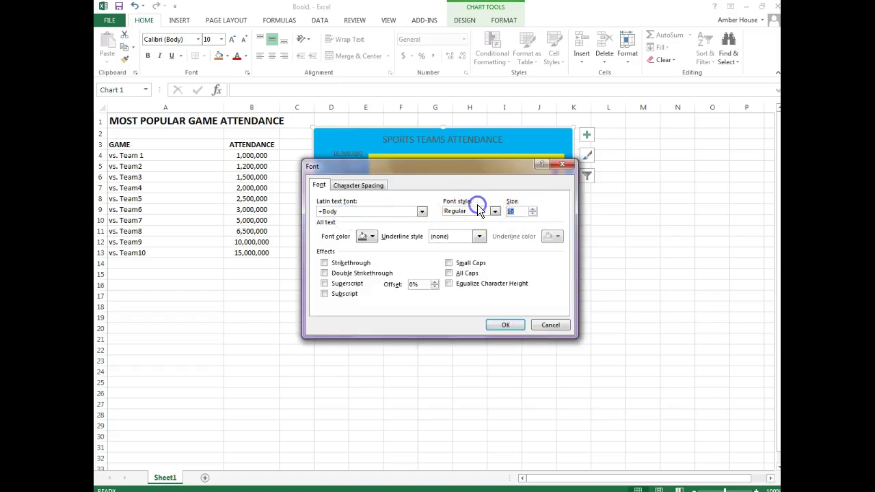
pyautogui.write('12')
pyautogui.press('Return')
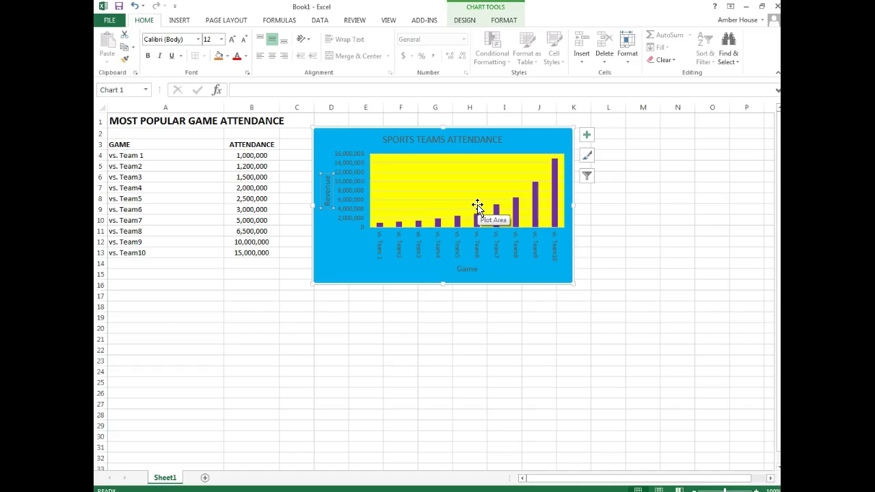
# - Fix the Revenue axis major unit at 2,000,000, resetting a mistaken 20,000,000 entry
pyautogui.click(350, 164)
pyautogui.rightClick(349, 149)
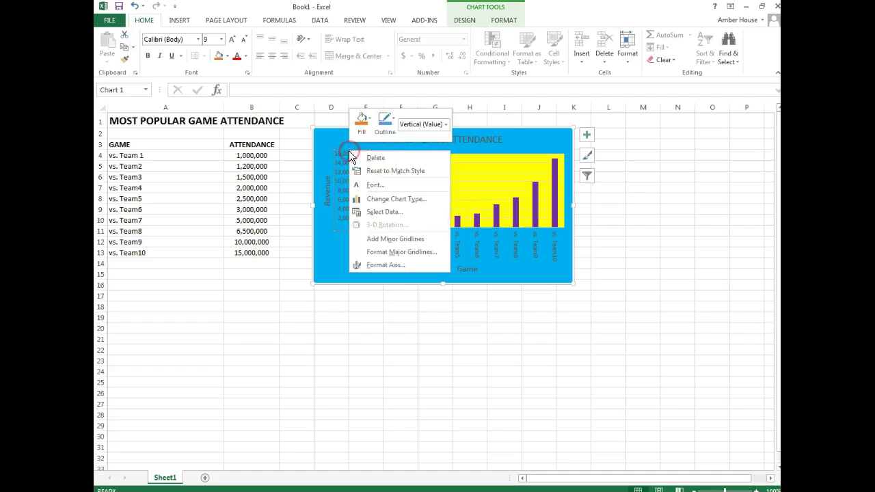
pyautogui.click(384, 265)
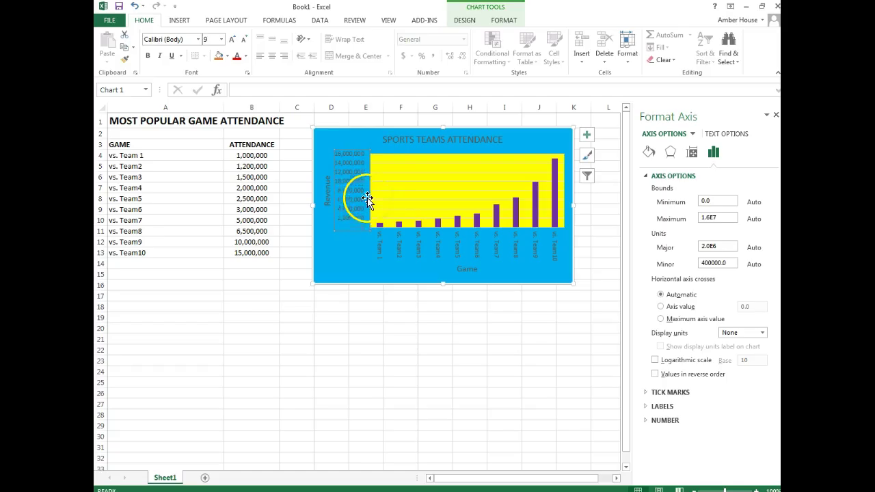
pyautogui.moveTo(726, 246); pyautogui.dragTo(646, 246)
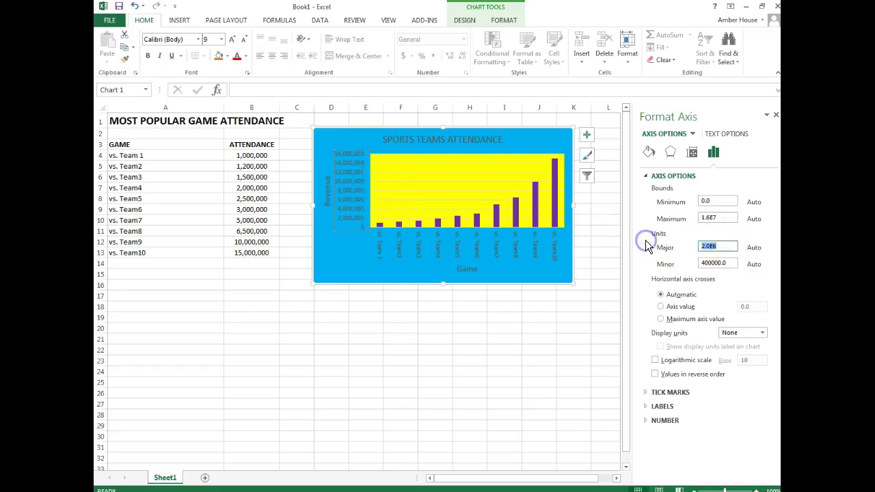
pyautogui.write('20000000')
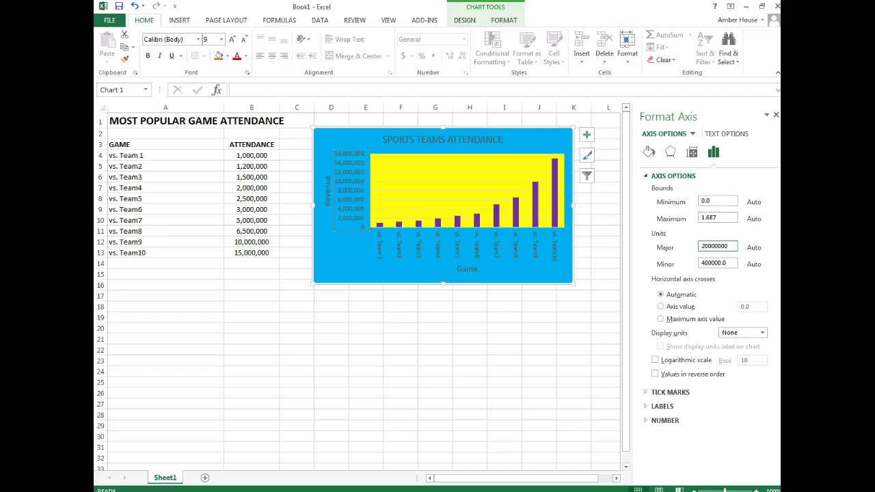
pyautogui.click(727, 262)
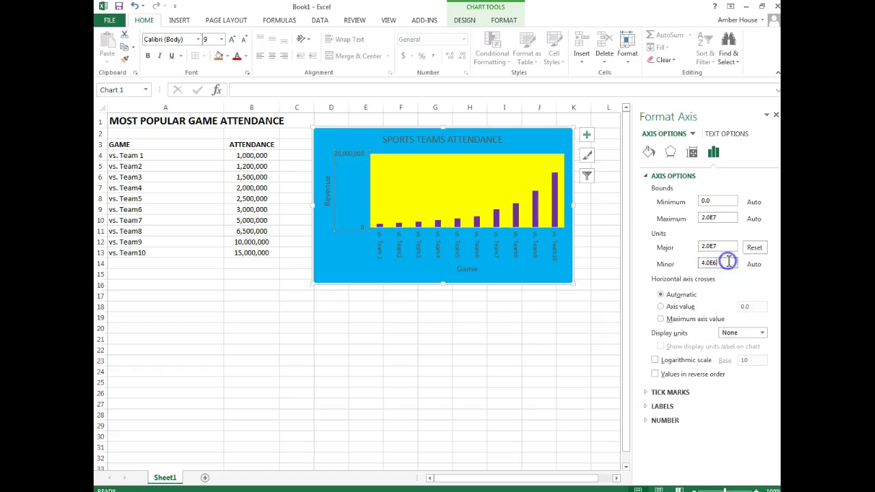
pyautogui.click(760, 249)
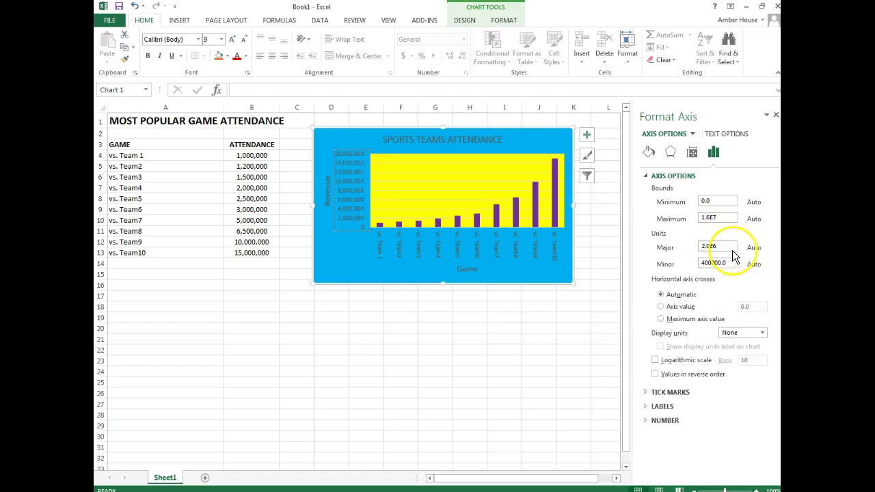
pyautogui.click(720, 244)
pyautogui.write('2')
pyautogui.press('BackSpace')
pyautogui.press('BackSpace')
pyautogui.press('BackSpace')
pyautogui.press('BackSpace')
pyautogui.press('BackSpace')
pyautogui.press('BackSpace')
pyautogui.press('BackSpace')
pyautogui.press('BackSpace')
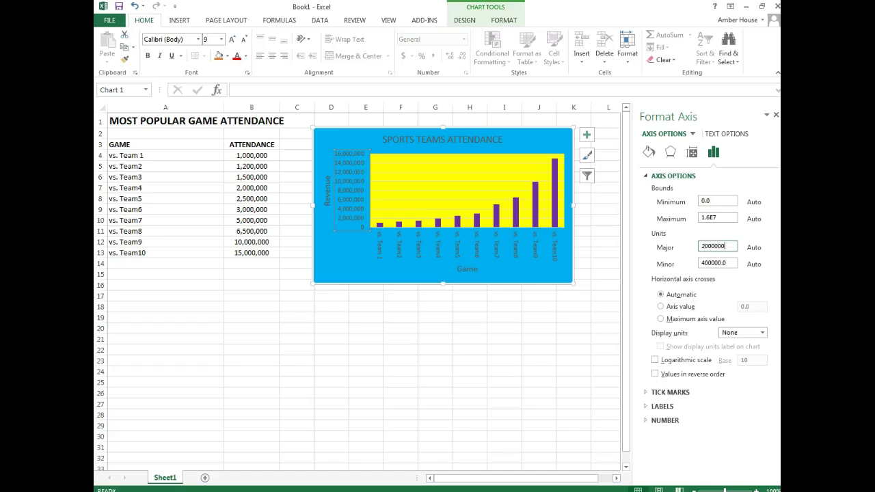
pyautogui.press('Return')
pyautogui.click(718, 263)
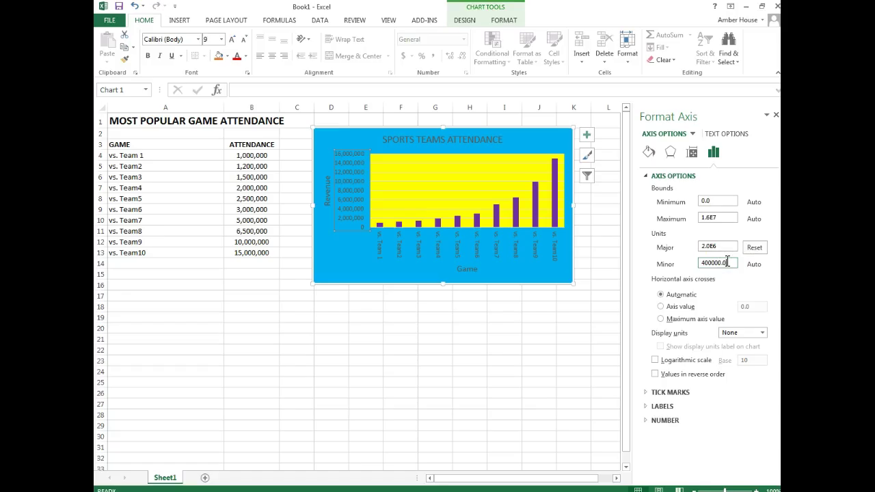
# - Deselect the chart and close the Format pane
pyautogui.click(539, 457)
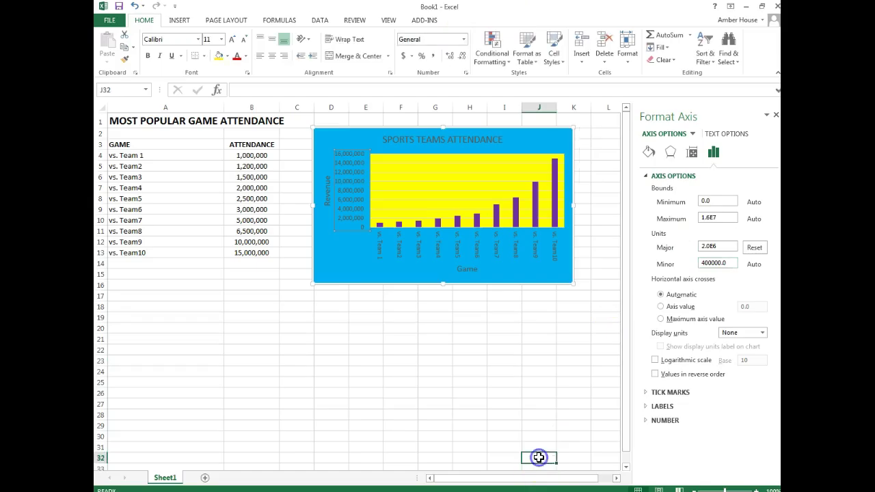
pyautogui.click(777, 115)
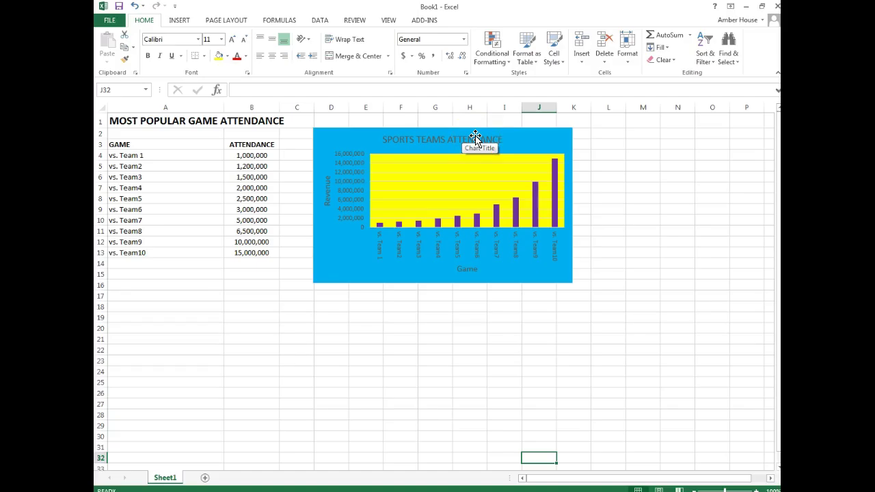
pyautogui.moveTo(478, 134); pyautogui.dragTo(400, 73)
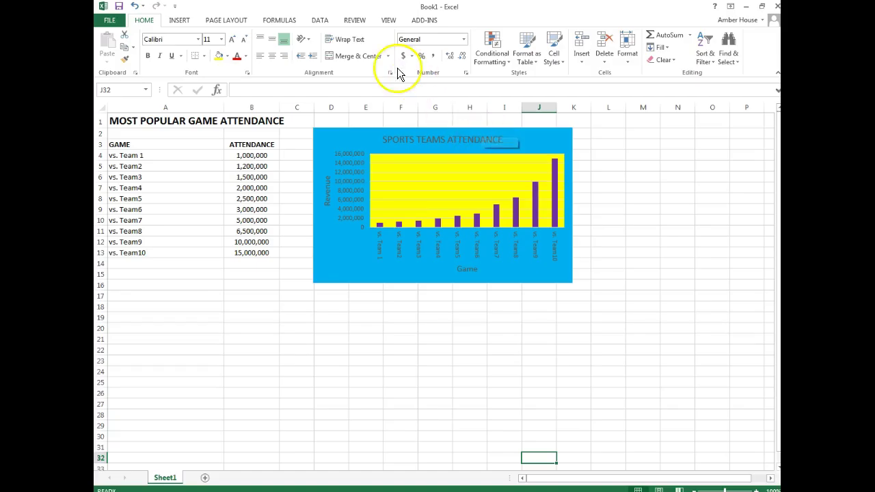
# - Browse the Insert, Page Layout, Formulas, Data, Review and View tabs, then switch to Page Layout view
pyautogui.click(179, 20)
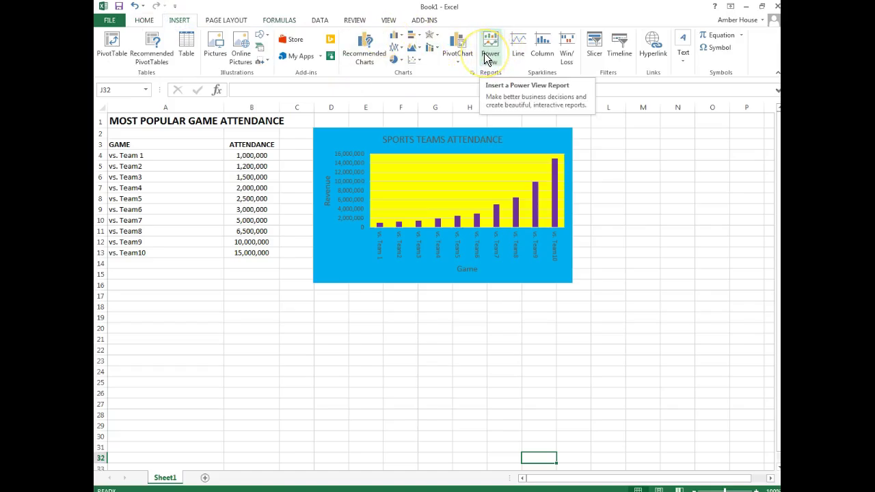
pyautogui.click(225, 20)
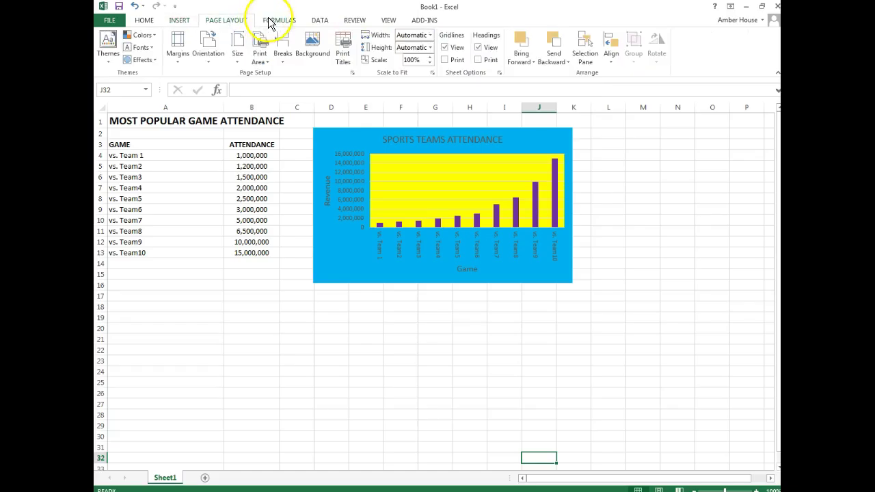
pyautogui.click(291, 20)
pyautogui.click(320, 21)
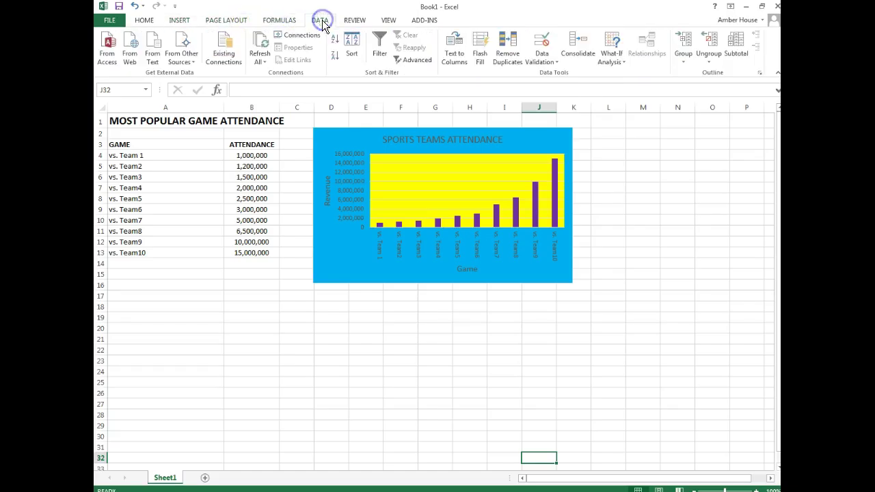
pyautogui.click(327, 350)
pyautogui.click(164, 154)
pyautogui.click(178, 19)
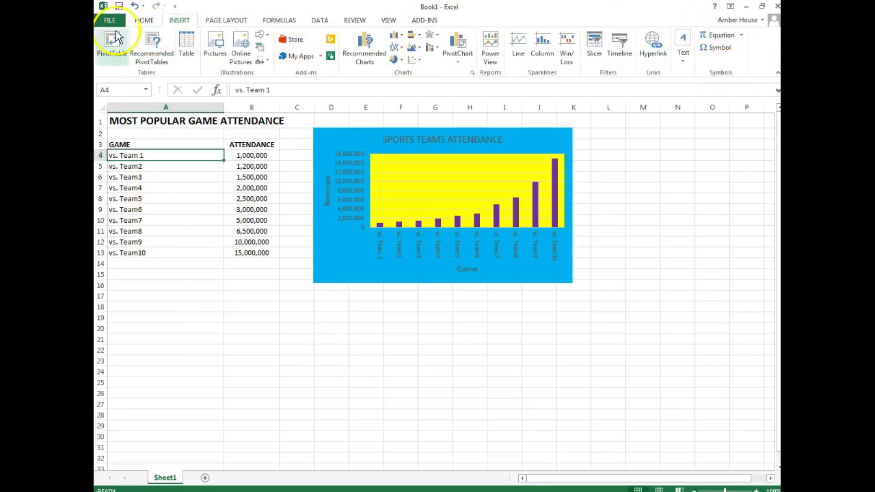
pyautogui.click(144, 20)
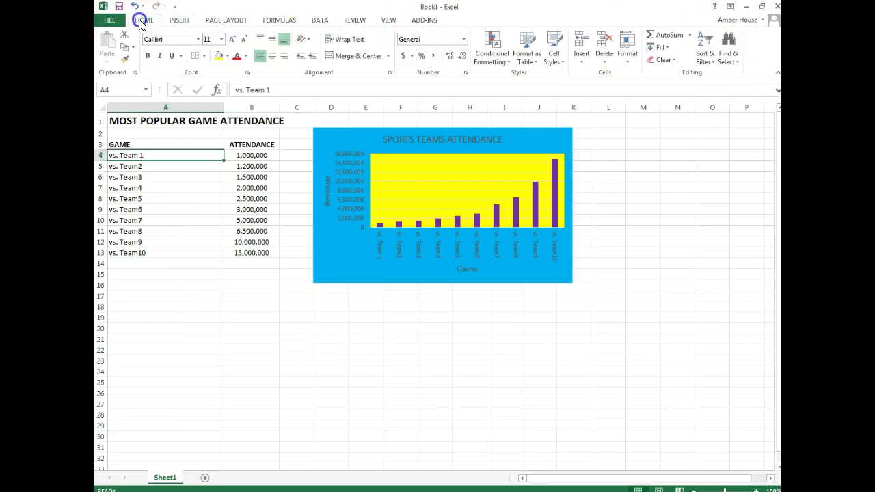
pyautogui.click(355, 21)
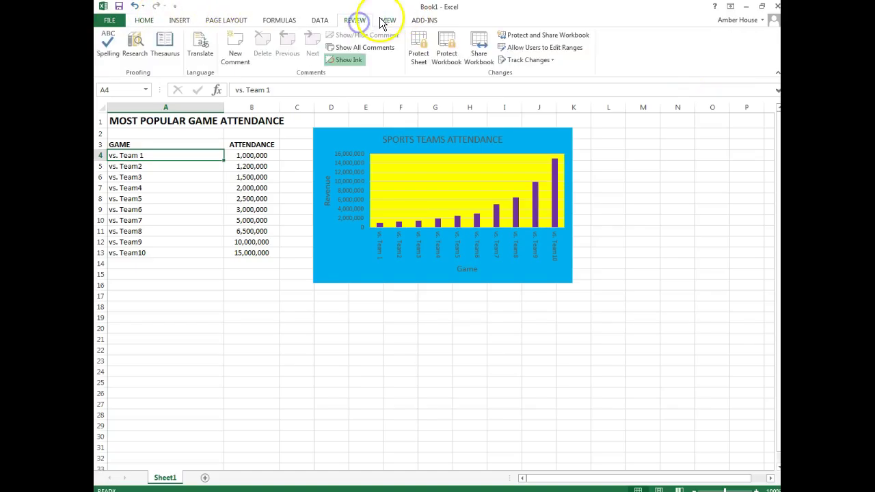
pyautogui.click(386, 20)
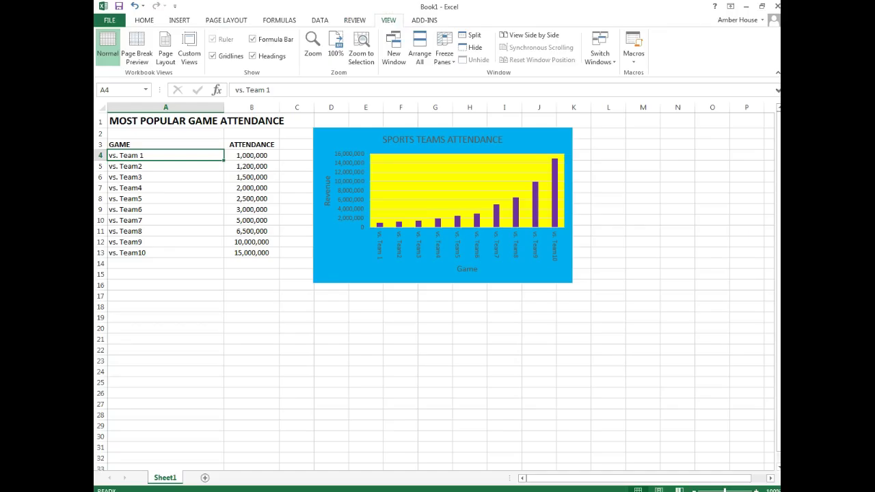
pyautogui.click(639, 490)
pyautogui.click(659, 490)
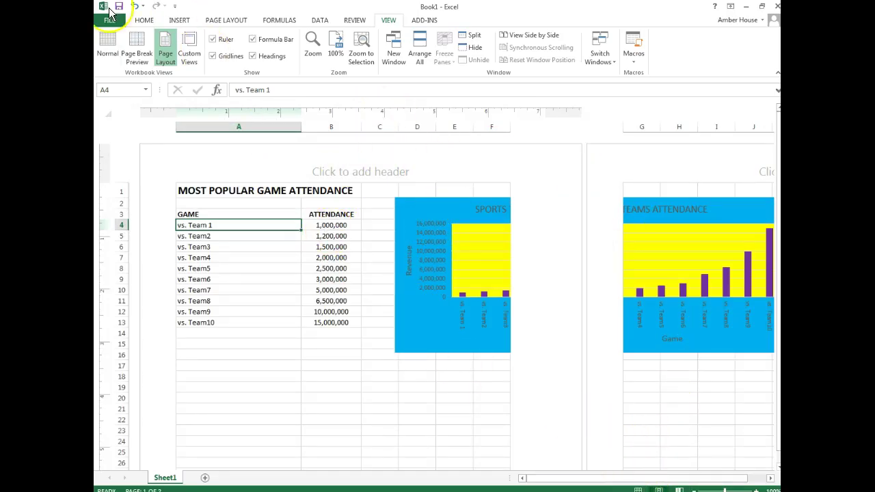
# - In Normal view, drag the attendance chart below the table into rows 16–30
pyautogui.click(143, 21)
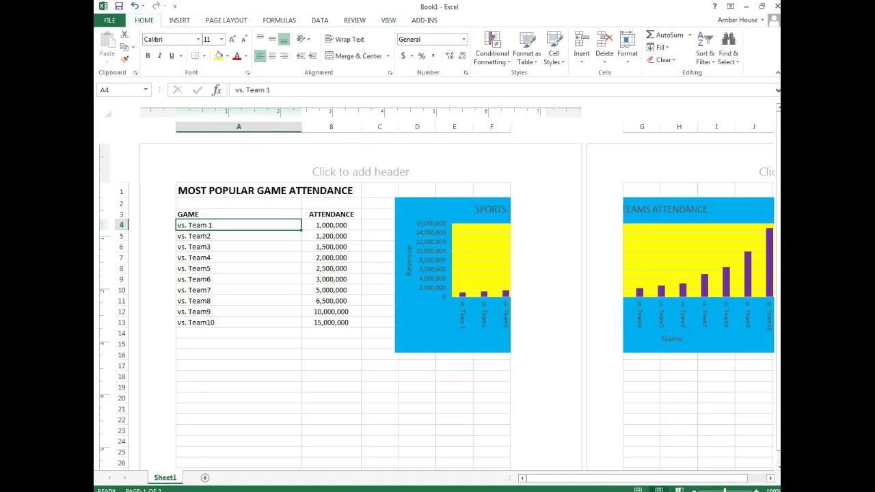
pyautogui.click(641, 490)
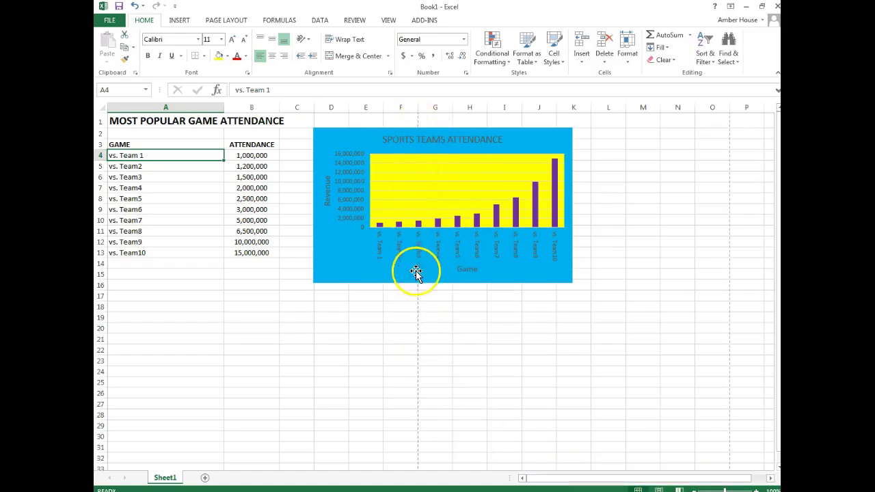
pyautogui.click(427, 130)
pyautogui.moveTo(441, 136); pyautogui.dragTo(245, 279)
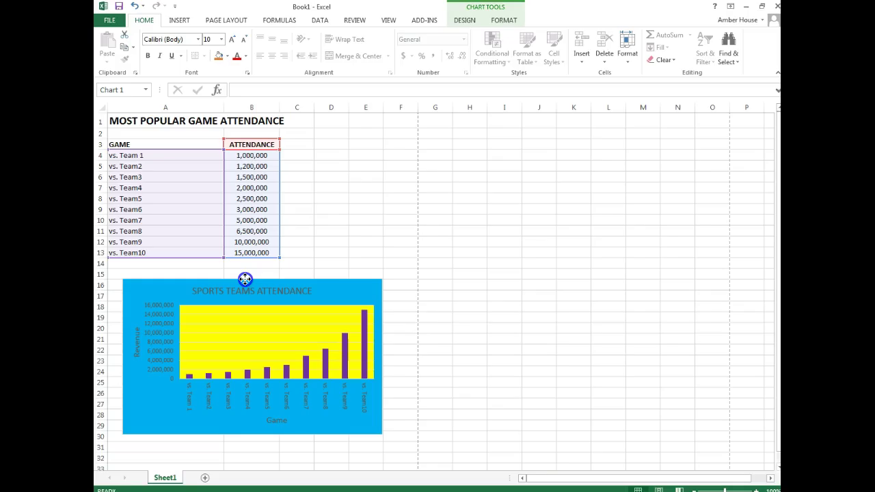
pyautogui.moveTo(245, 279); pyautogui.dragTo(245, 279)
pyautogui.click(359, 231)
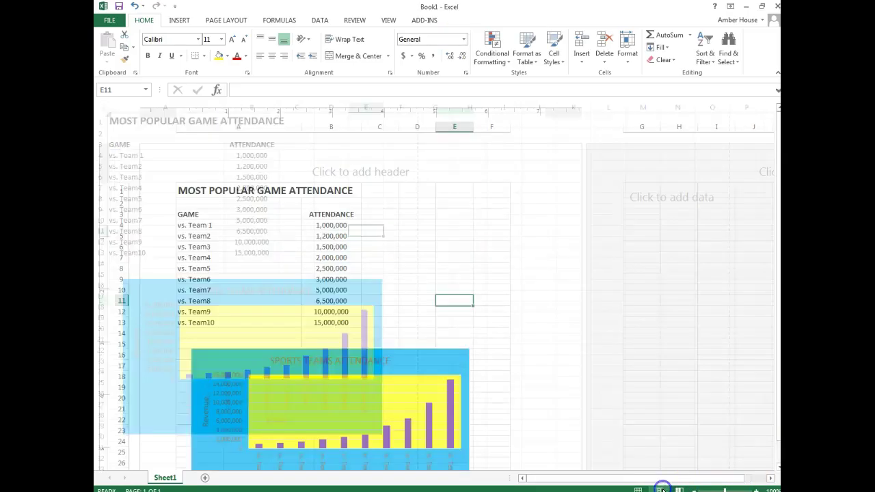
# - Enter 'Column Chart' and 'Student 1 & Student 2' on two lines in the left header section
pyautogui.click(658, 490)
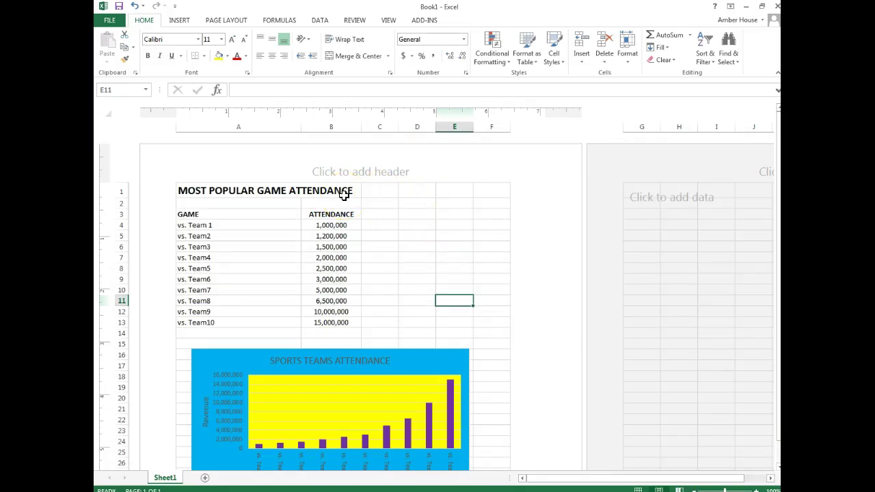
pyautogui.click(268, 165)
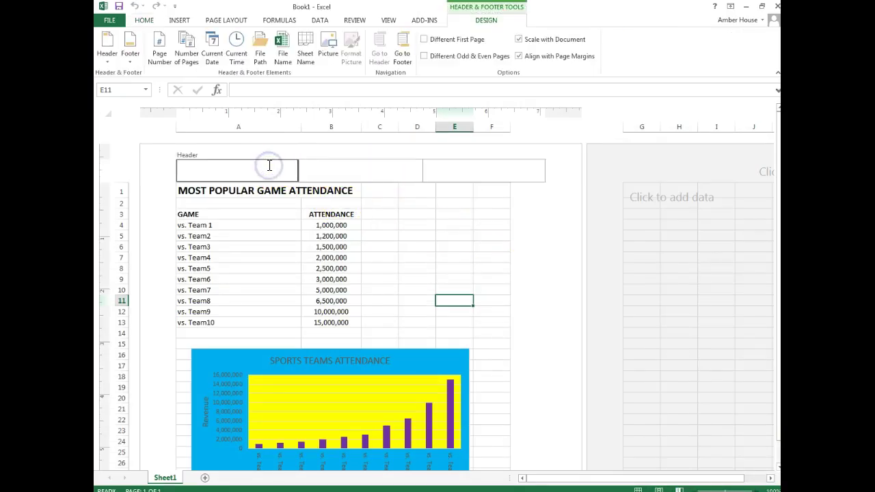
pyautogui.write('colun')
pyautogui.press('BackSpace')
pyautogui.press('BackSpace')
pyautogui.press('BackSpace')
pyautogui.write('Column Chart')
pyautogui.press('Return')
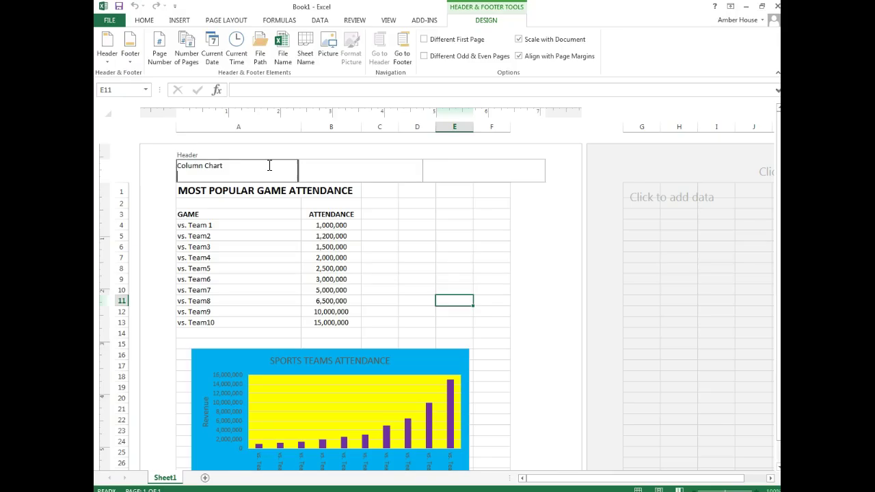
pyautogui.write('Student 1 & Student')
pyautogui.write('2')
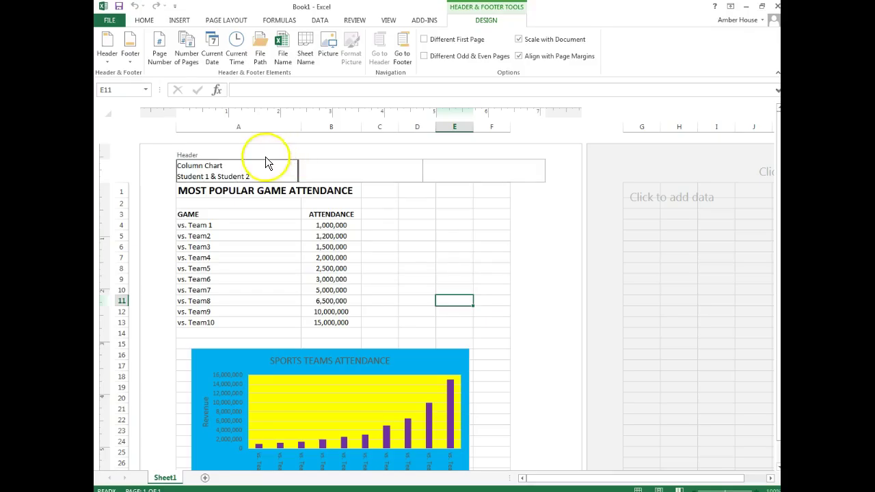
# - Put 'Game Attendance' in the centre header section and the current date on the right
pyautogui.click(356, 169)
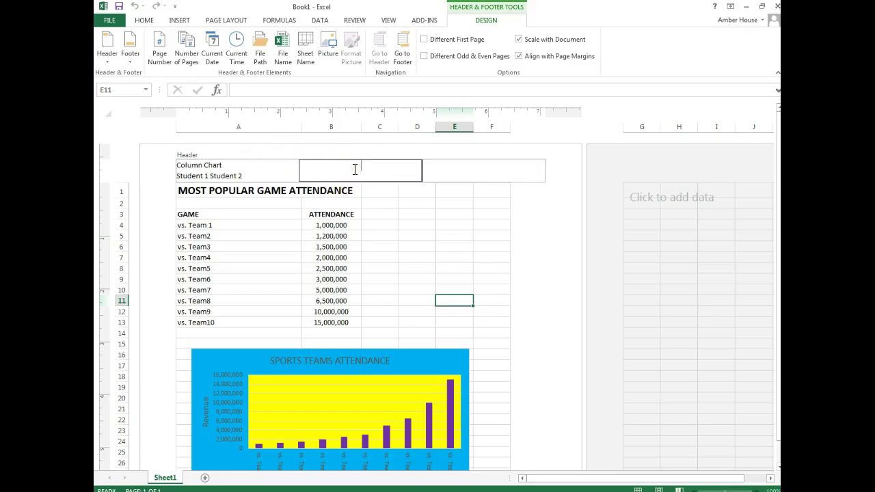
pyautogui.write('Game Attendance')
pyautogui.click(340, 168)
pyautogui.click(472, 166)
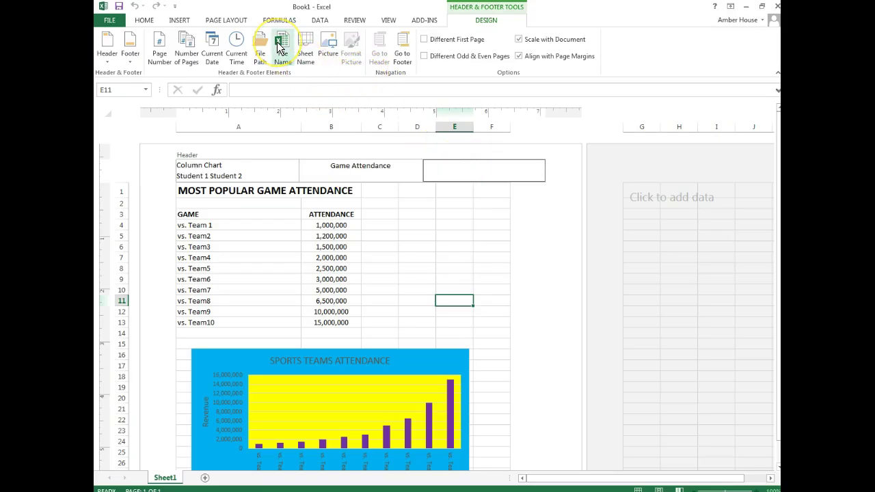
pyautogui.click(210, 60)
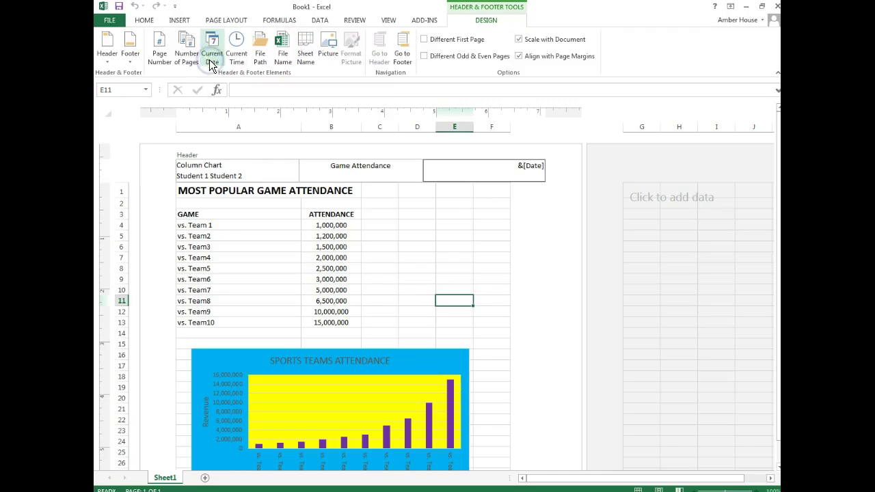
pyautogui.click(379, 288)
# - Insert a centred page number in the footer, then switch to Page Break Preview
pyautogui.scroll(-2, 493, 224)
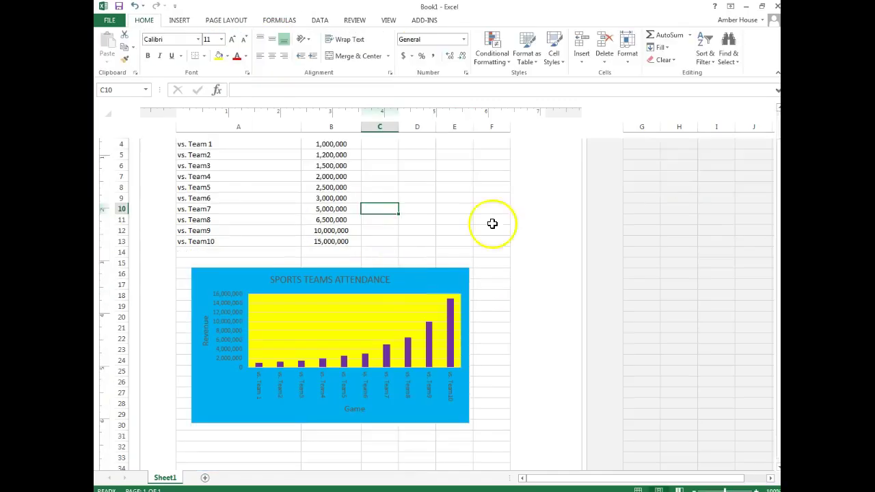
pyautogui.scroll(2, 469, 212)
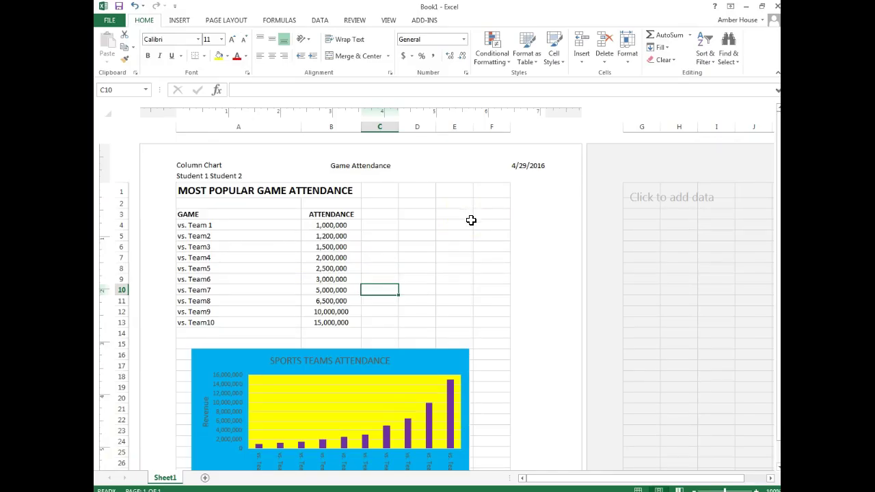
pyautogui.scroll(-9, 469, 213)
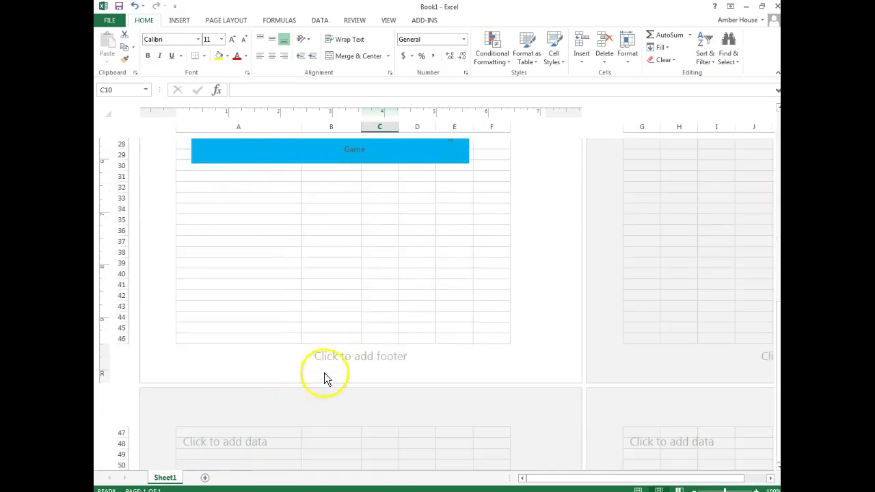
pyautogui.click(347, 359)
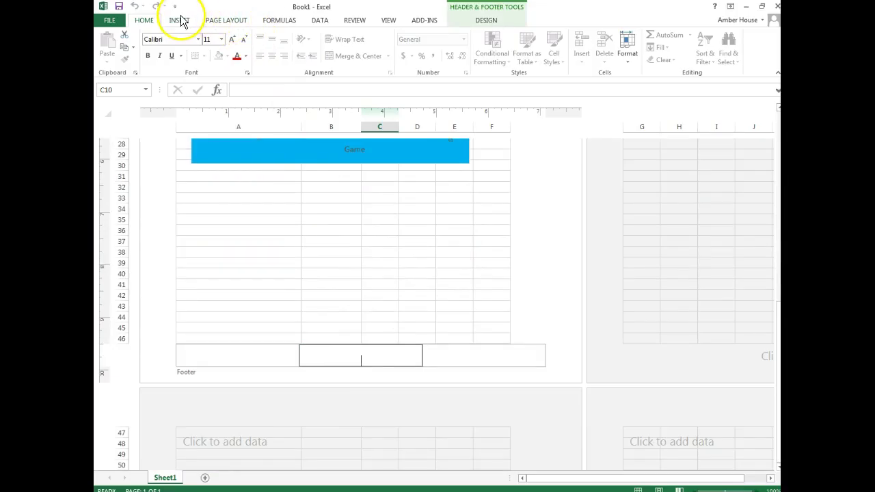
pyautogui.click(488, 21)
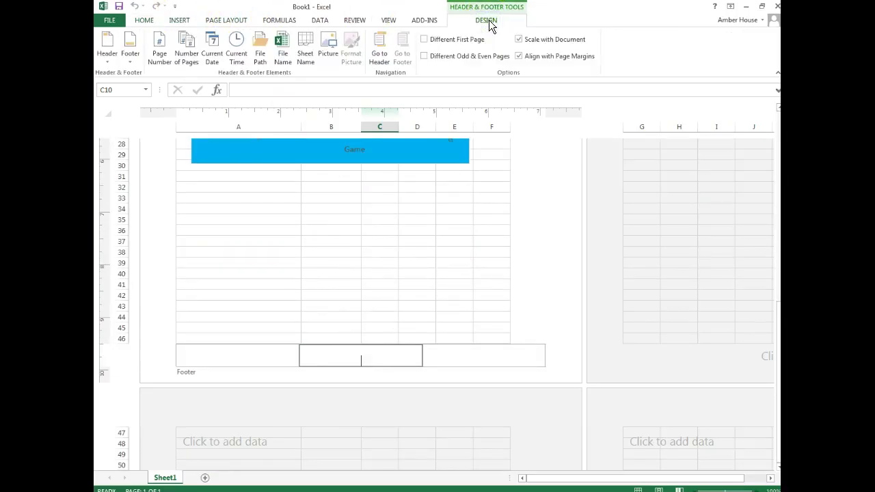
pyautogui.click(156, 55)
pyautogui.click(496, 365)
pyautogui.click(465, 306)
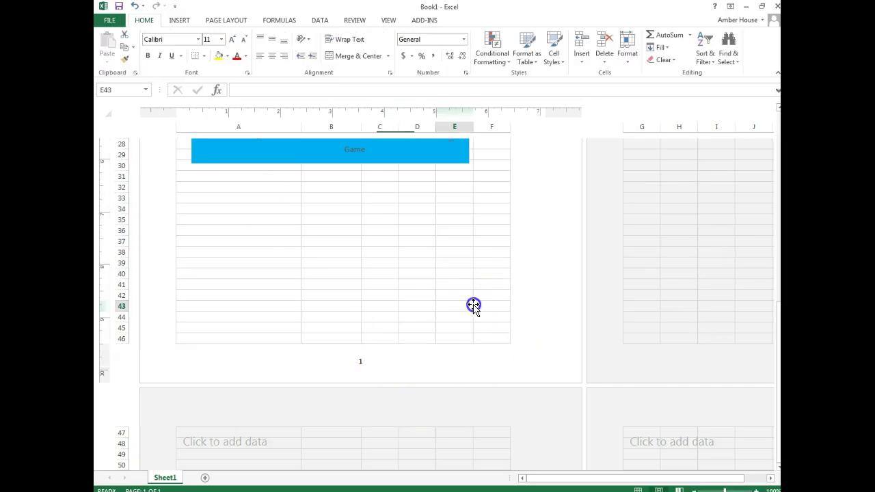
pyautogui.click(680, 486)
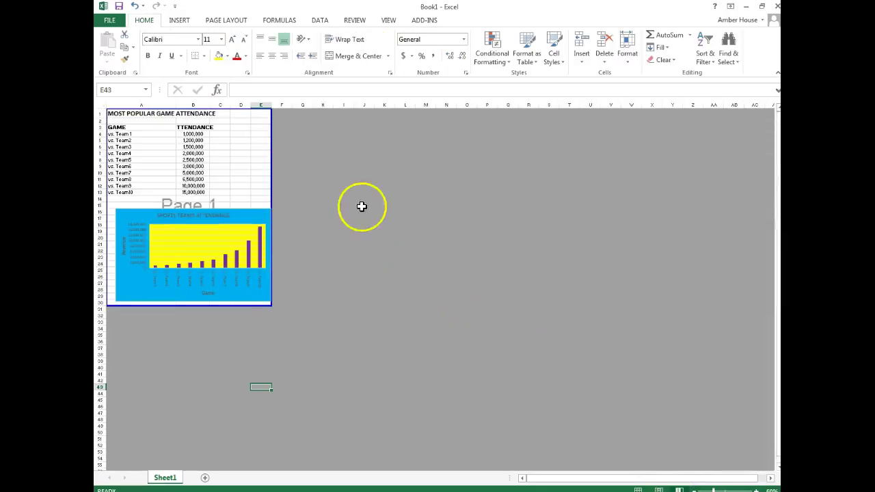
# - AutoFit column B to the ATTENDANCE heading and nudge the chart slightly left
pyautogui.click(185, 130)
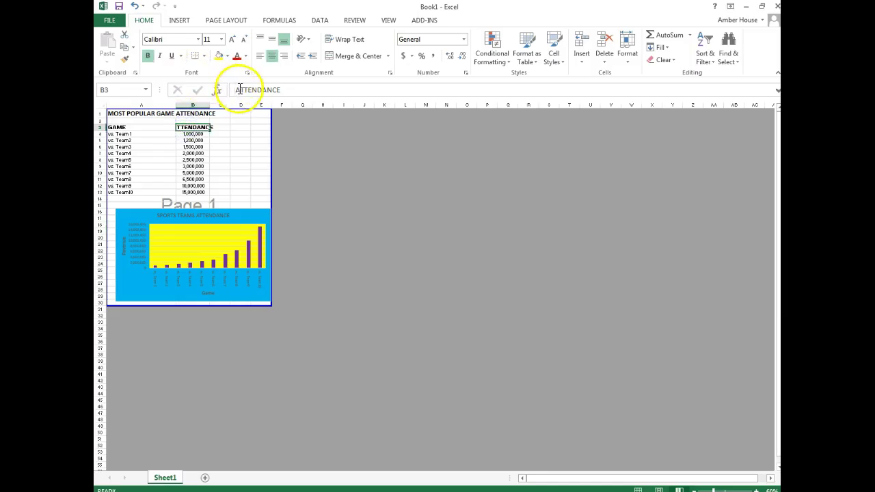
pyautogui.doubleClick(210, 103)
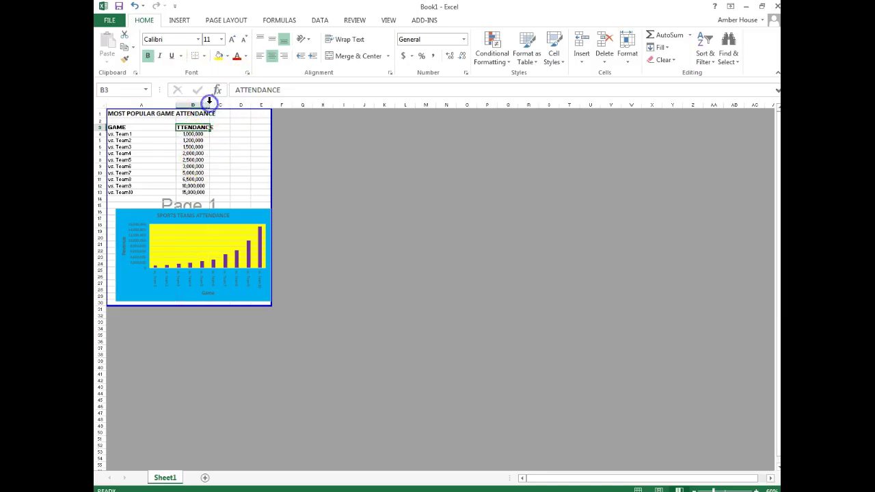
pyautogui.click(232, 153)
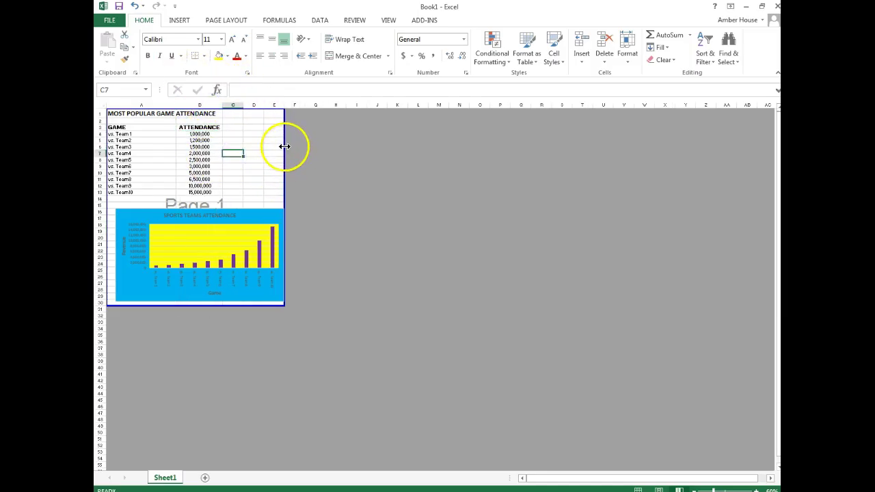
pyautogui.moveTo(222, 208); pyautogui.dragTo(215, 206)
pyautogui.click(373, 237)
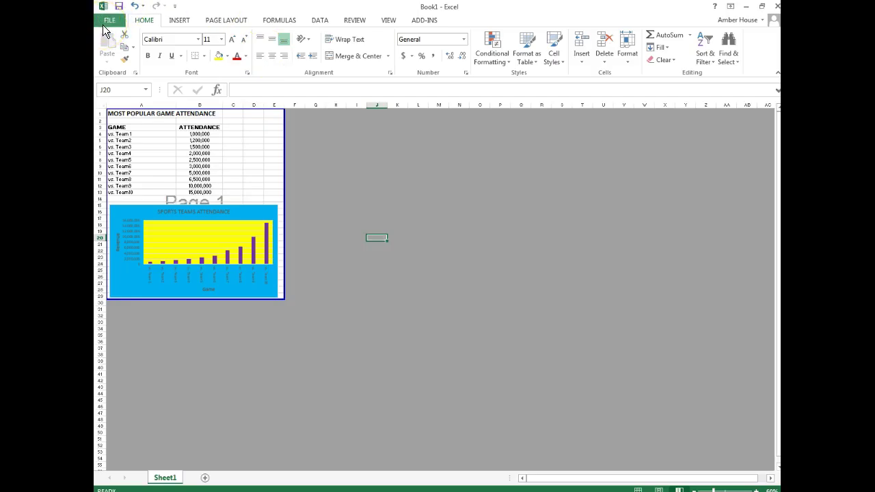
# - Save the workbook in Google Drive as Book123 instead of overwriting the existing Book1
pyautogui.click(106, 21)
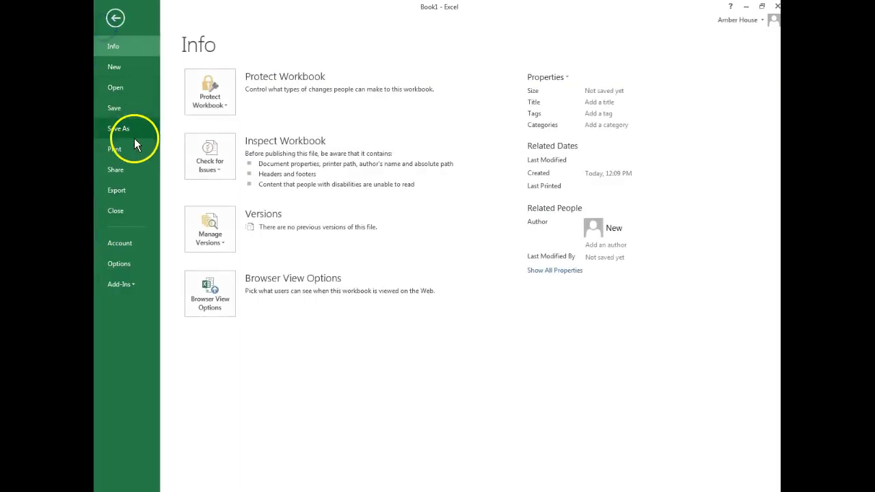
pyautogui.click(134, 135)
pyautogui.click(377, 287)
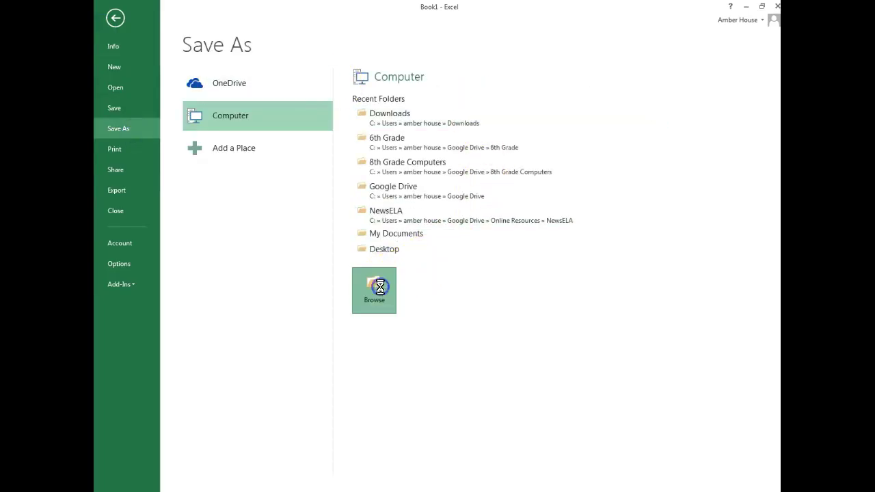
pyautogui.click(143, 119)
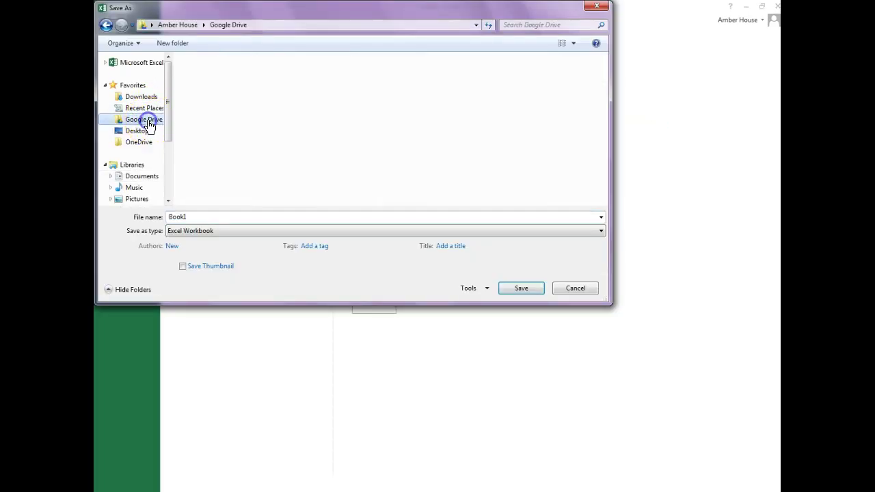
pyautogui.click(522, 288)
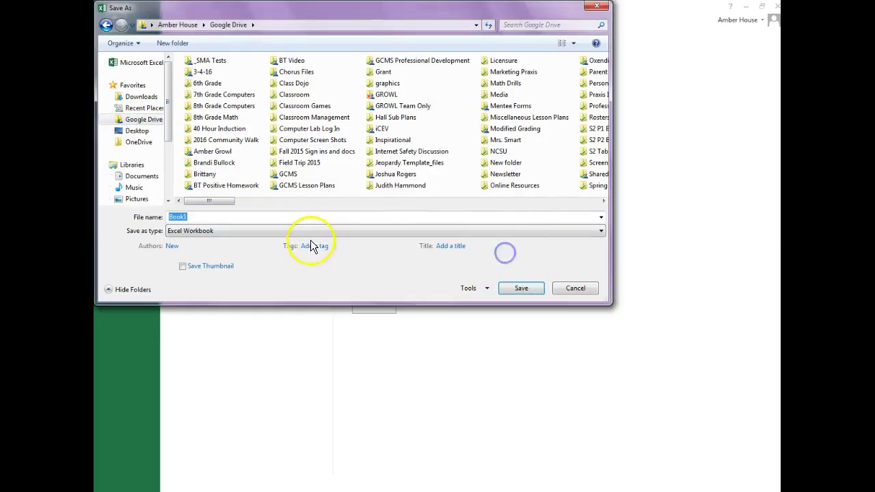
pyautogui.click(508, 255)
pyautogui.click(265, 217)
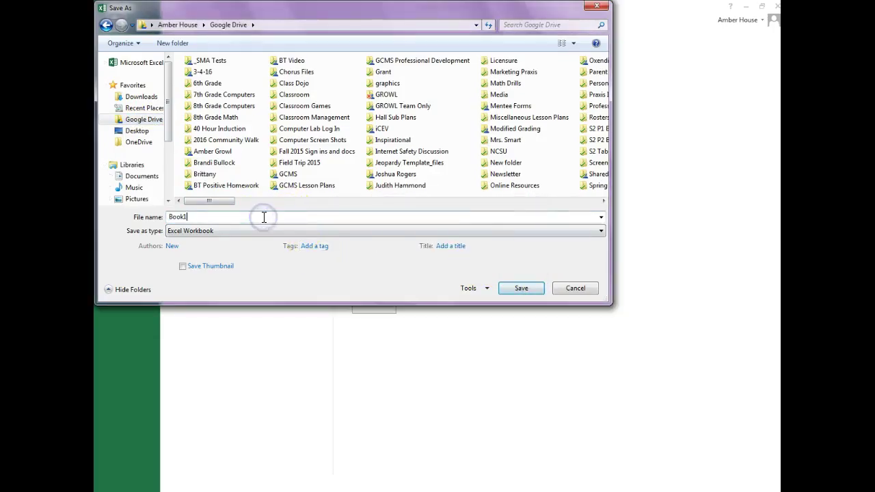
pyautogui.write('23')
pyautogui.click(514, 288)
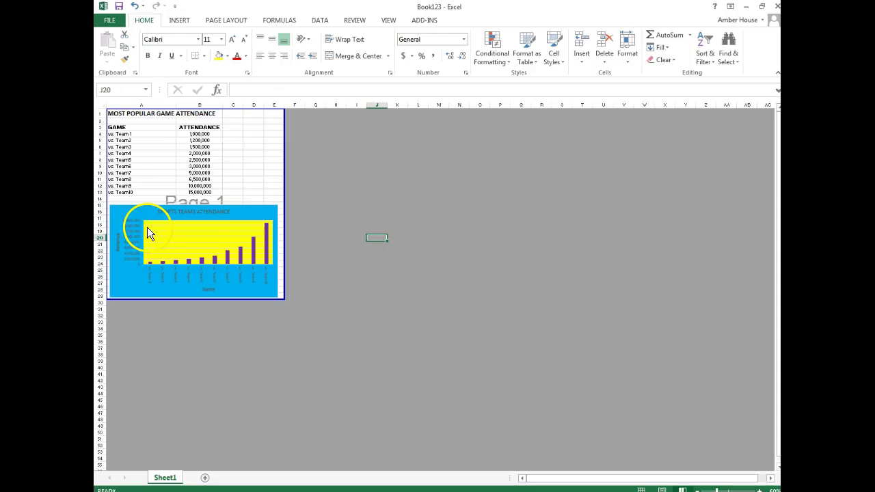
# - Publish the workbook to Google Drive as Book123 with the file type set to PDF
pyautogui.click(113, 20)
pyautogui.click(118, 128)
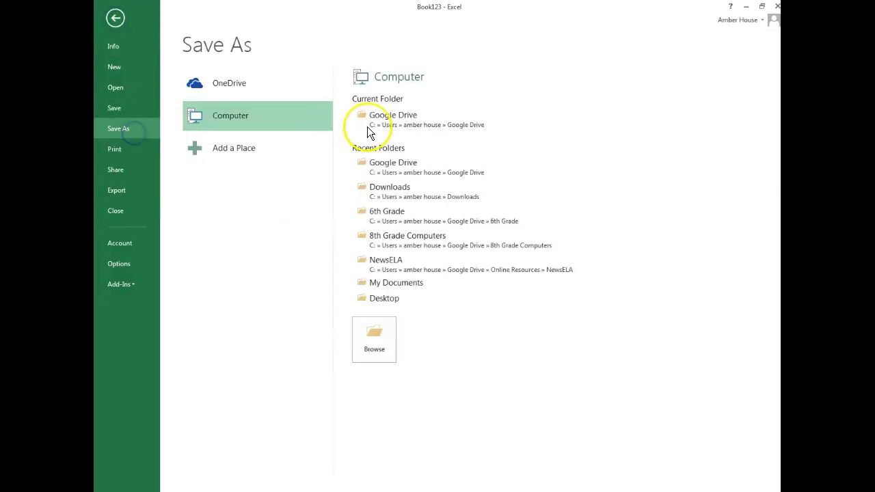
pyautogui.click(377, 345)
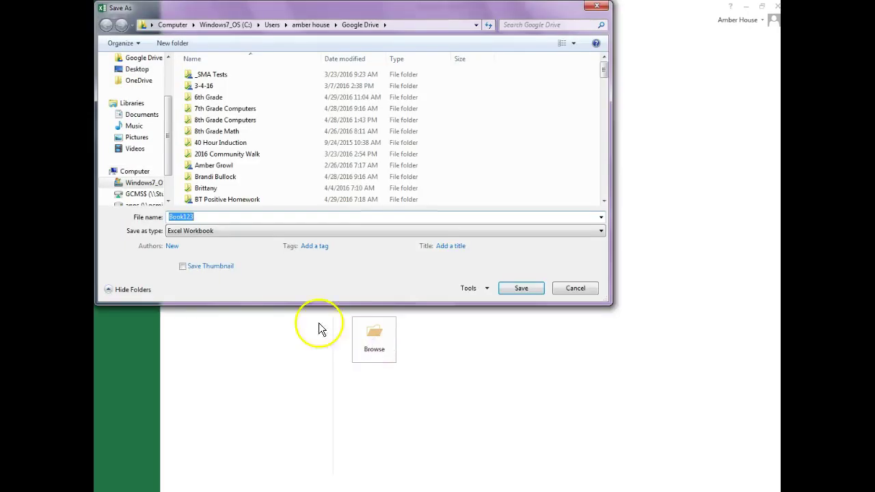
pyautogui.click(198, 231)
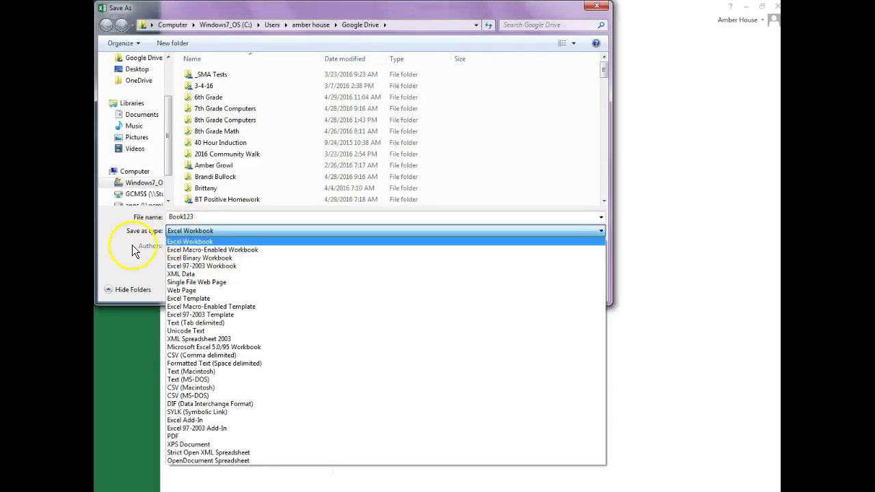
pyautogui.click(132, 245)
pyautogui.click(190, 232)
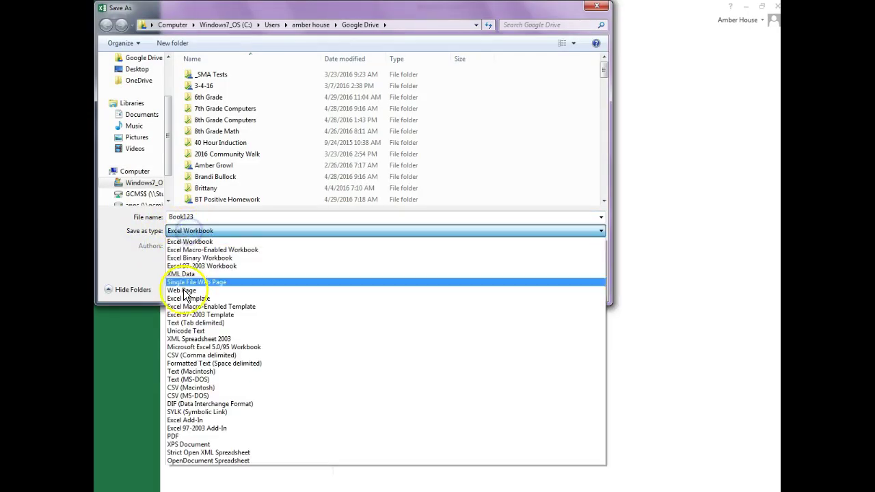
pyautogui.click(191, 436)
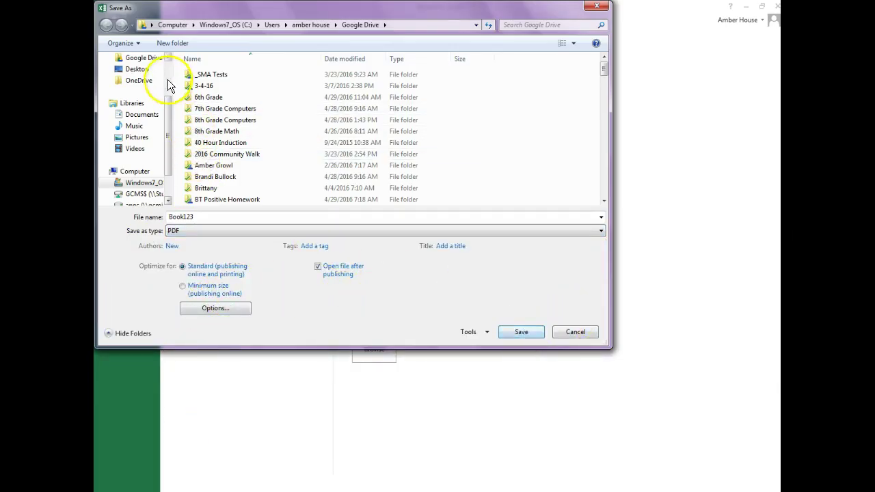
pyautogui.click(512, 334)
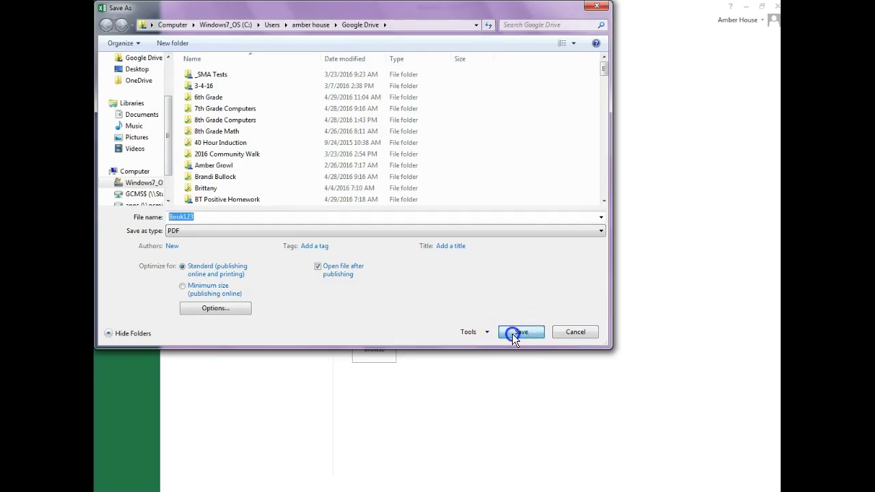